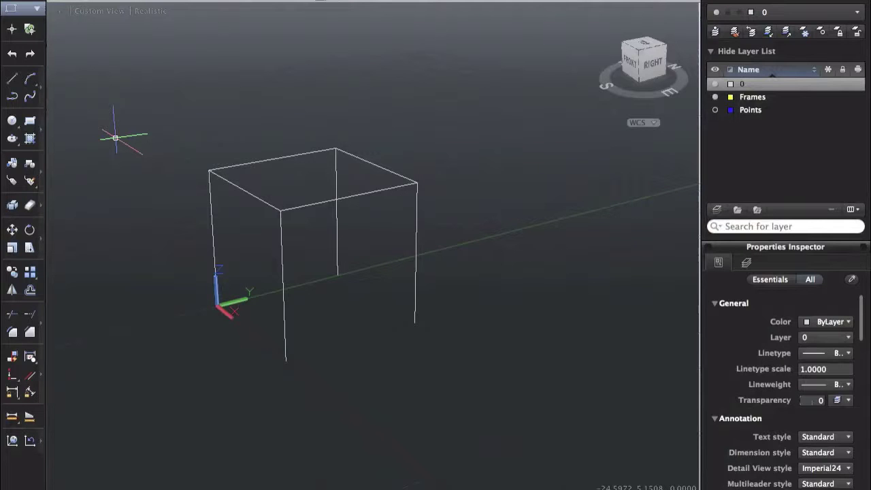
pyautogui.scroll(5, 180, 216)
pyautogui.scroll(-5, 180, 216)
pyautogui.moveTo(197, 219); pyautogui.dragTo(226, 221, button='middle')
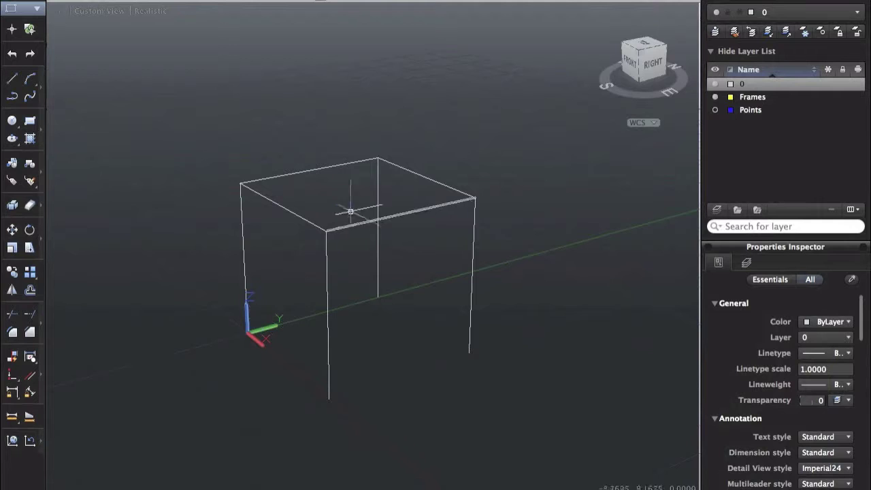
pyautogui.click(523, 100)
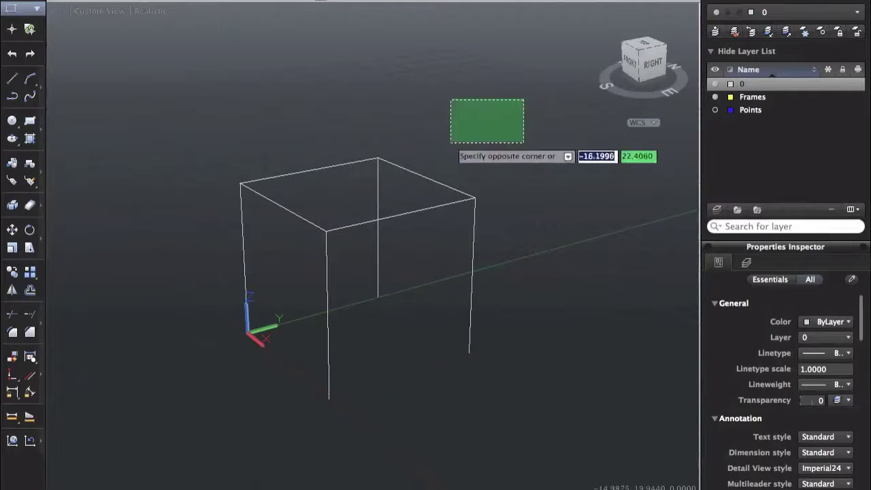
pyautogui.click(373, 134)
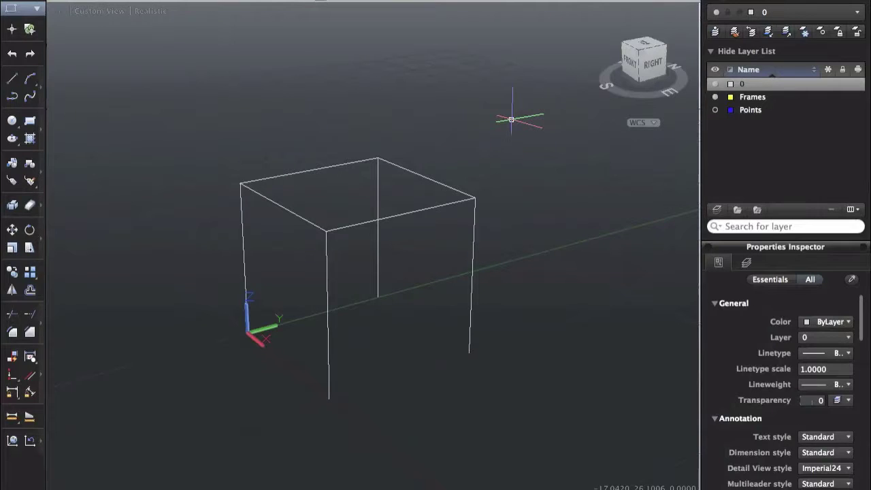
# Turn on the Points layer and move all eight white frame lines from layer 0 to the Frames layer.
pyautogui.click(715, 110)
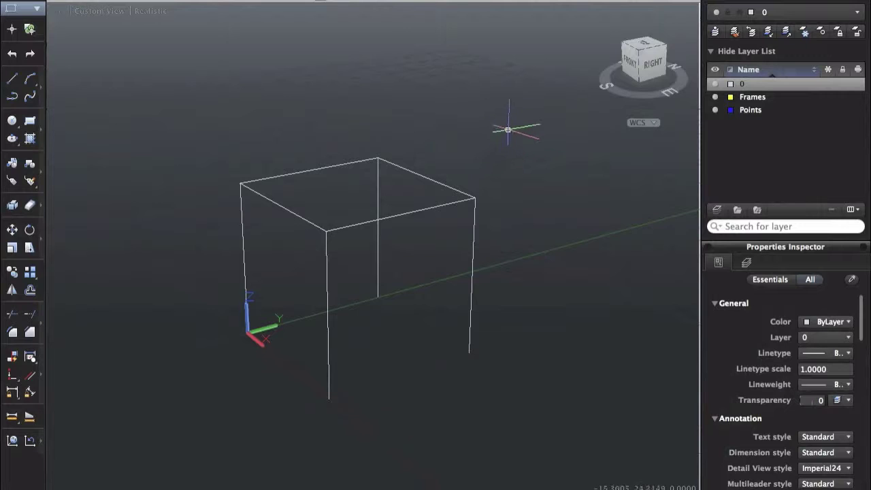
pyautogui.click(516, 111)
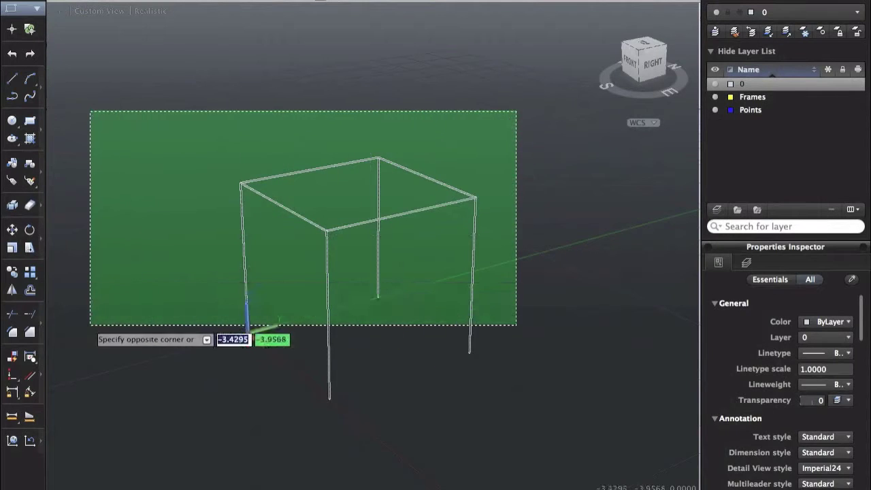
pyautogui.click(90, 274)
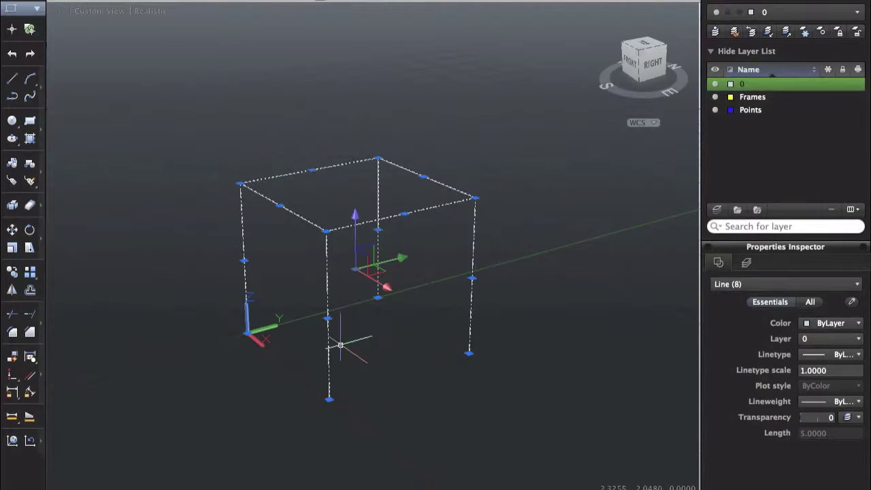
pyautogui.click(806, 338)
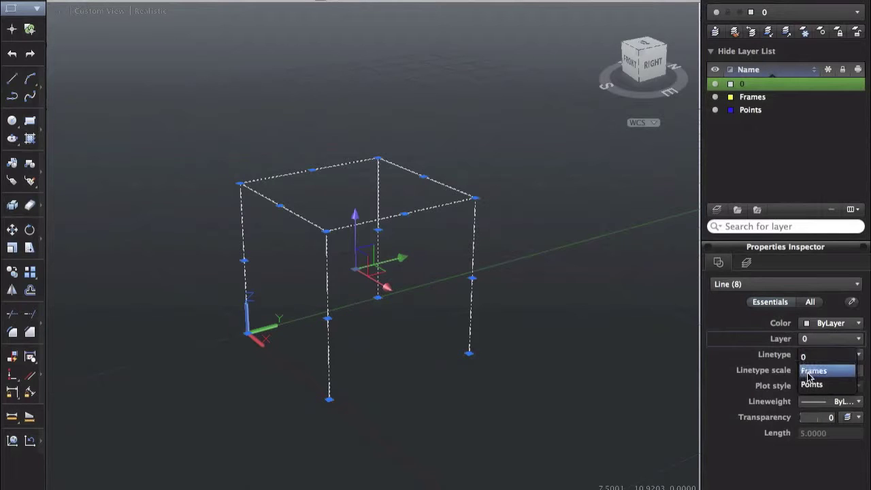
pyautogui.click(811, 371)
pyautogui.press('Escape')
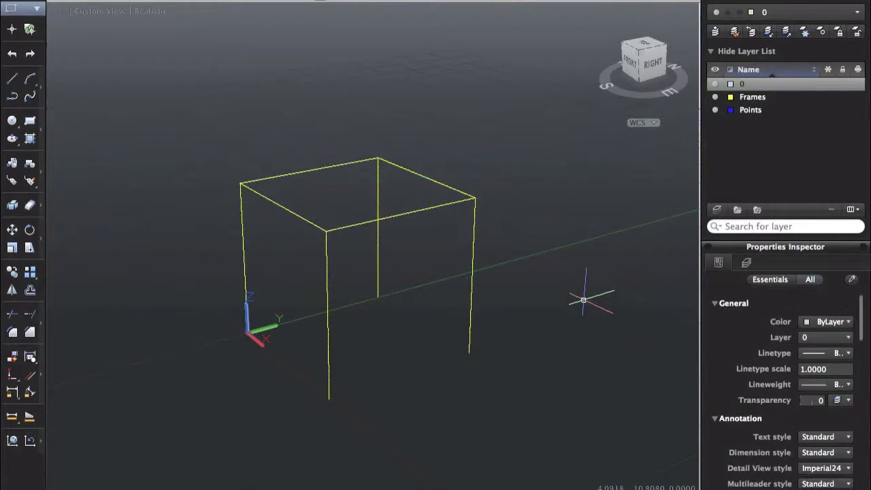
# Make Points the current layer for placing point objects.
pyautogui.write('POINT')
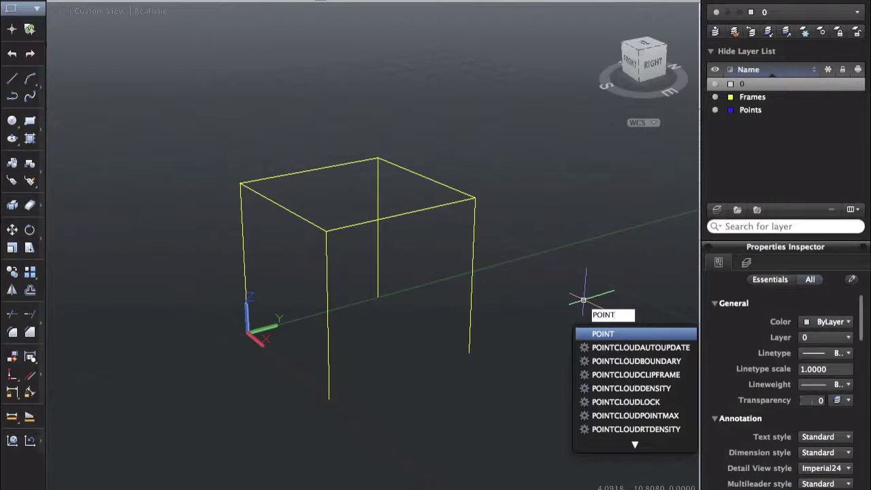
pyautogui.press('Return')
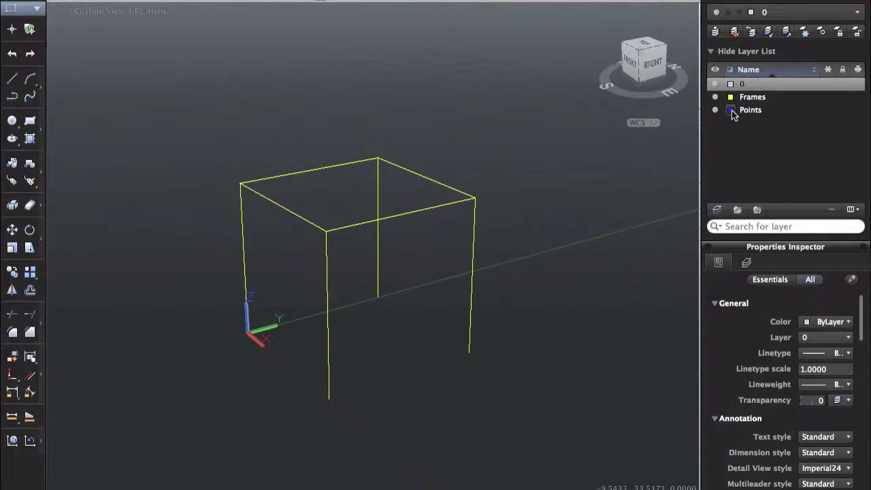
pyautogui.doubleClick(762, 109)
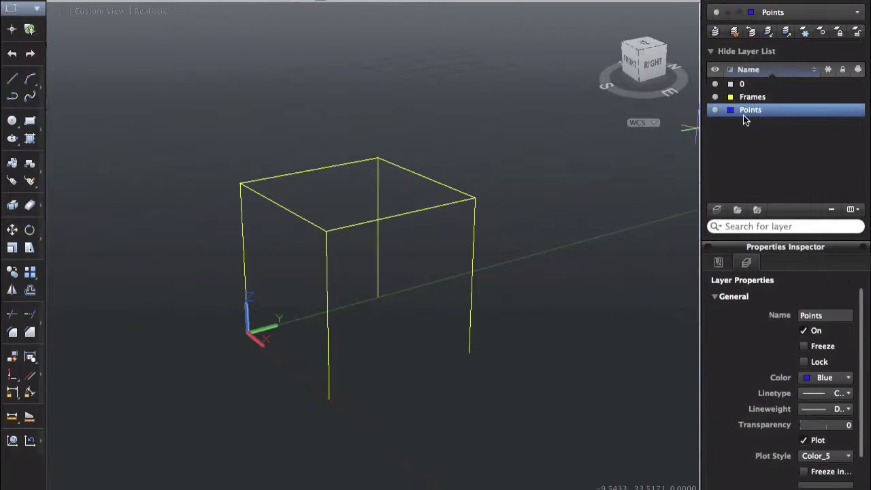
# Place a point at each of the eight frame corners: the four top corners and the four lower leg ends.
pyautogui.click(327, 399)
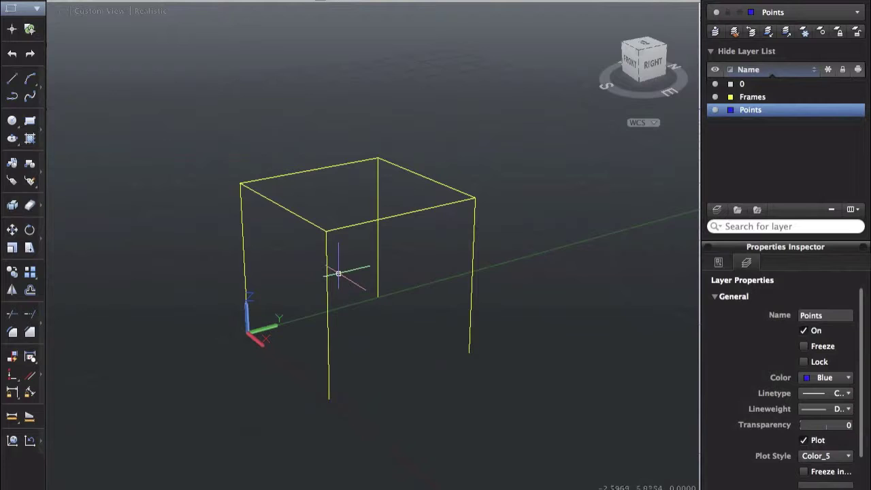
pyautogui.press('Return')
pyautogui.click(327, 231)
pyautogui.press('Return')
pyautogui.click(475, 197)
pyautogui.press('Return')
pyautogui.click(469, 353)
pyautogui.press('Return')
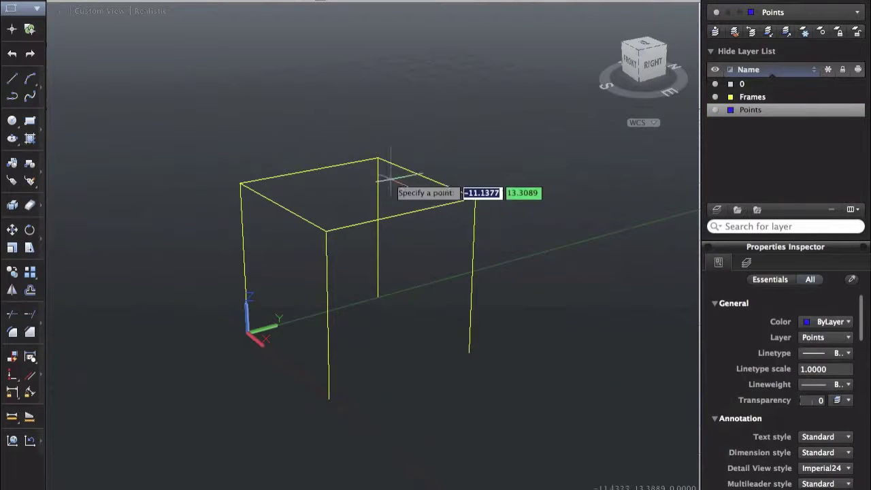
pyautogui.click(378, 159)
pyautogui.press('Return')
pyautogui.click(378, 297)
pyautogui.press('Return')
pyautogui.click(239, 184)
pyautogui.press('Return')
pyautogui.click(245, 334)
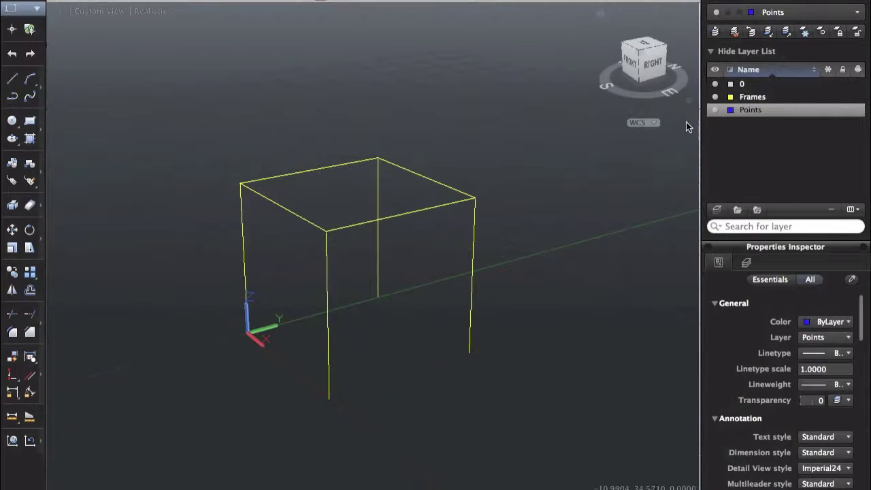
# Check the layer assignment of all the placed points with the Frames layer temporarily turned off.
pyautogui.click(716, 96)
pyautogui.click(521, 87)
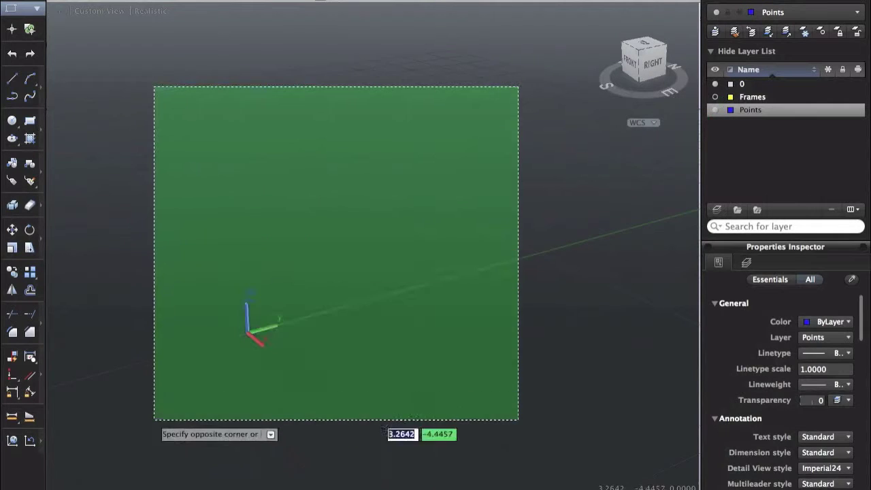
pyautogui.click(156, 414)
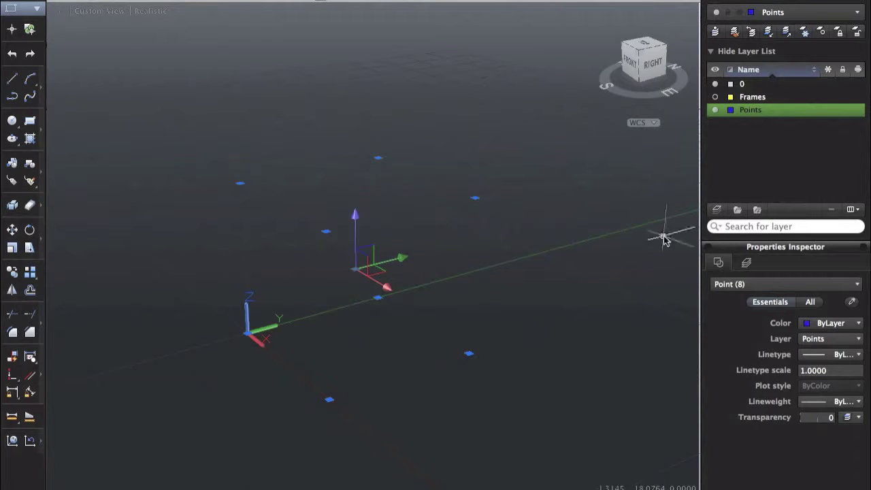
pyautogui.click(825, 340)
pyautogui.click(825, 341)
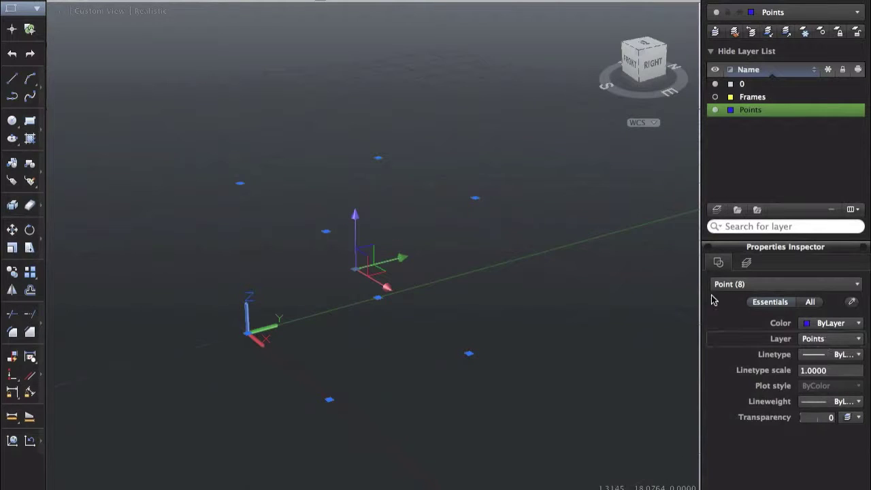
pyautogui.click(715, 97)
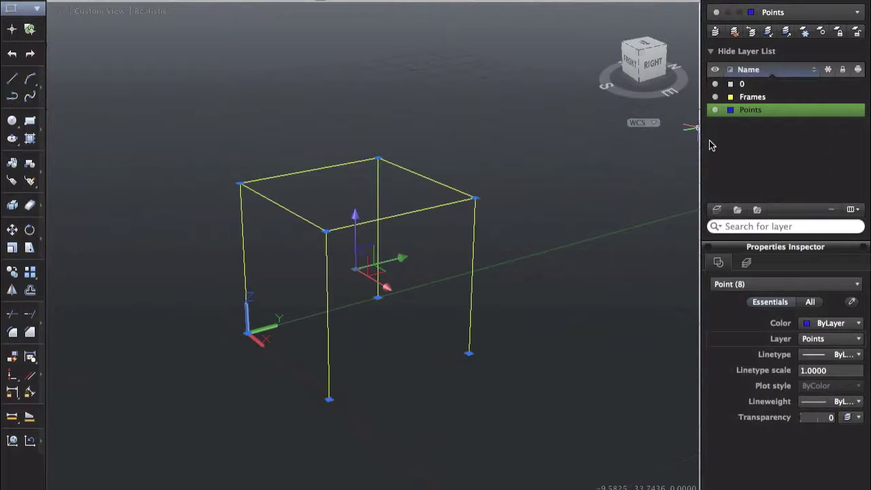
pyautogui.press('Escape')
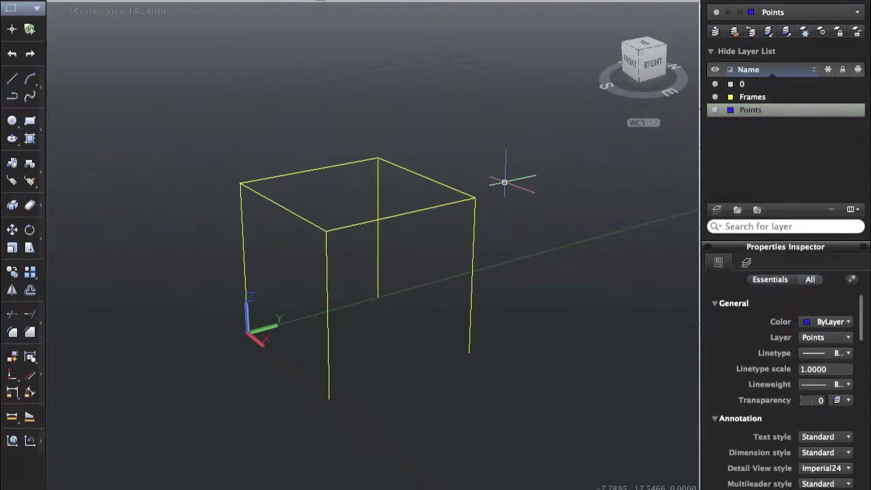
# Create a new layer named 3dfaces and set its color to red.
pyautogui.click(717, 210)
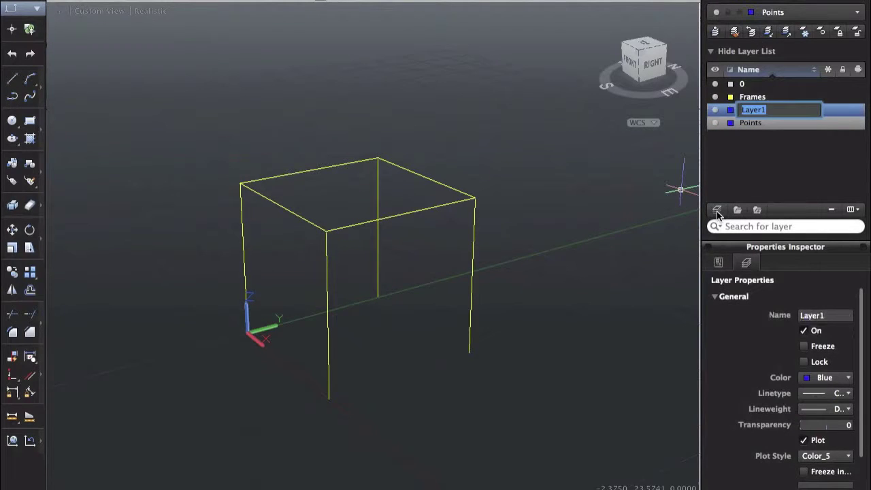
pyautogui.write('3dfaces')
pyautogui.press('Return')
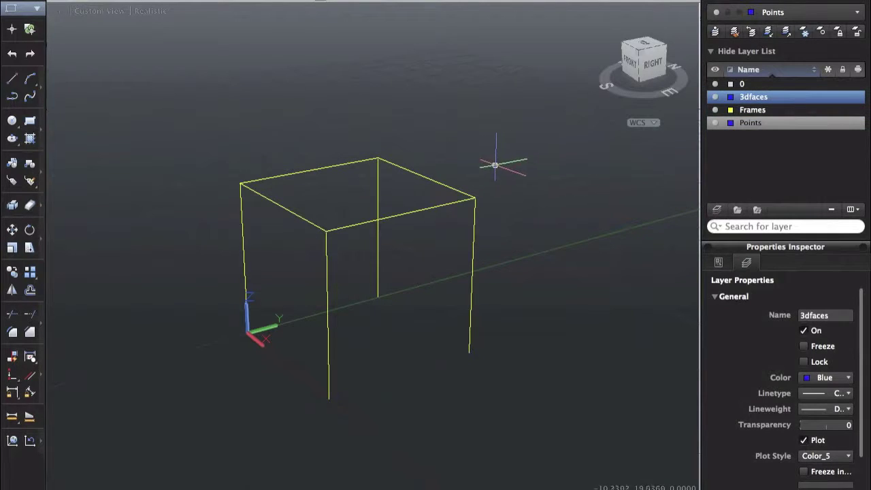
pyautogui.click(731, 97)
pyautogui.click(751, 117)
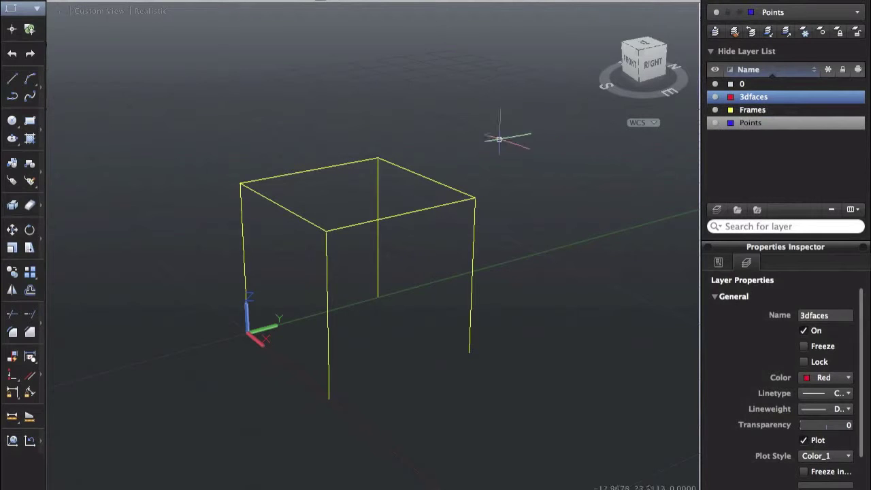
# Create a 3D face across the four top corners of the frame.
pyautogui.write('3dface')
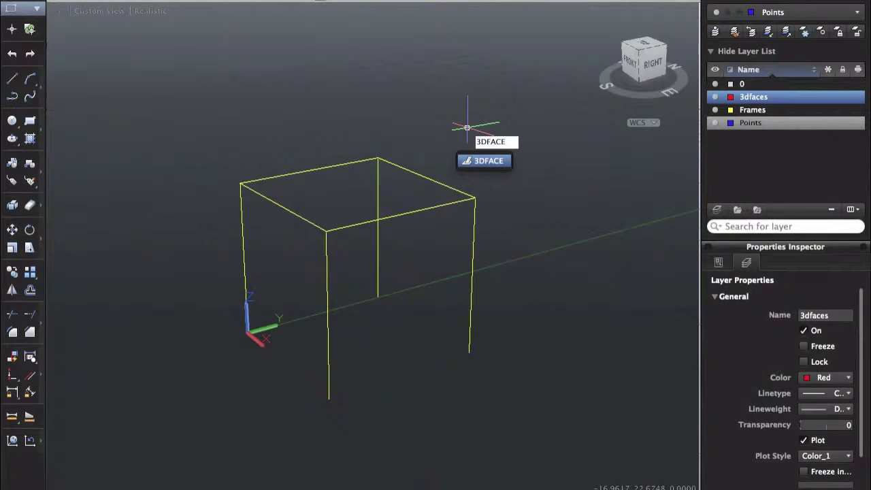
pyautogui.press('Return')
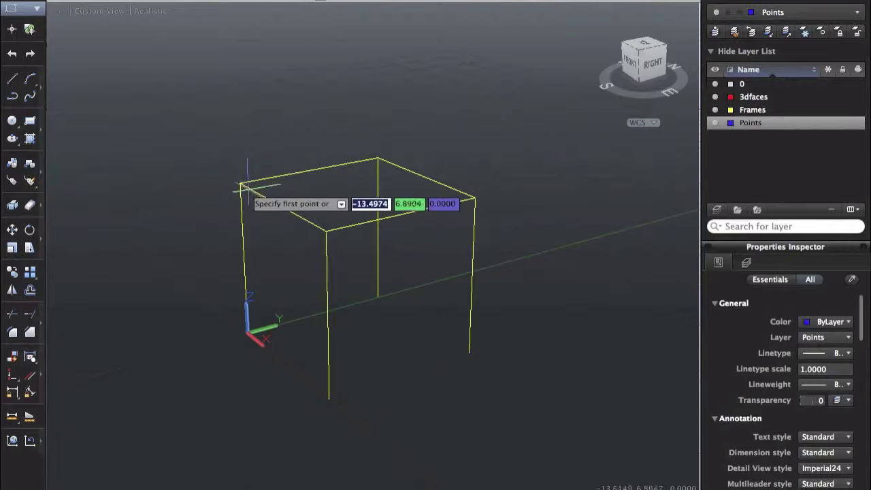
pyautogui.click(241, 184)
pyautogui.click(378, 158)
pyautogui.click(475, 198)
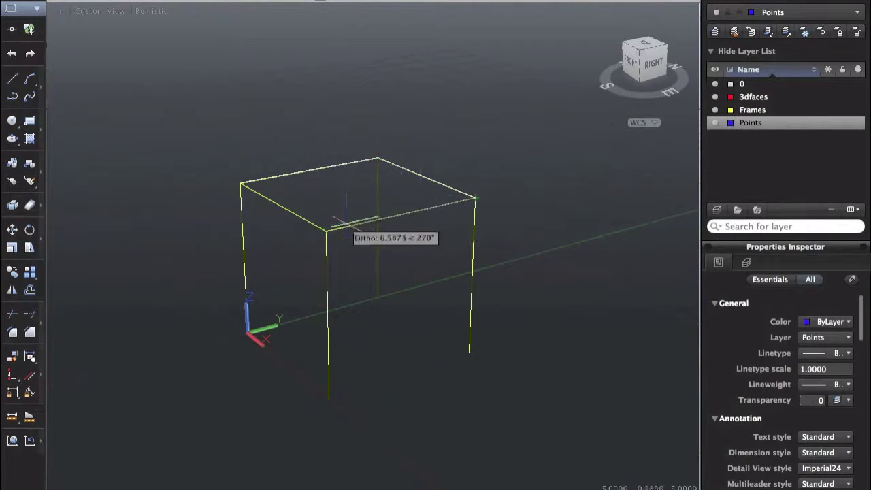
pyautogui.click(327, 230)
pyautogui.press('Return')
# Move the top 3D face to the 3dfaces layer.
pyautogui.click(320, 203)
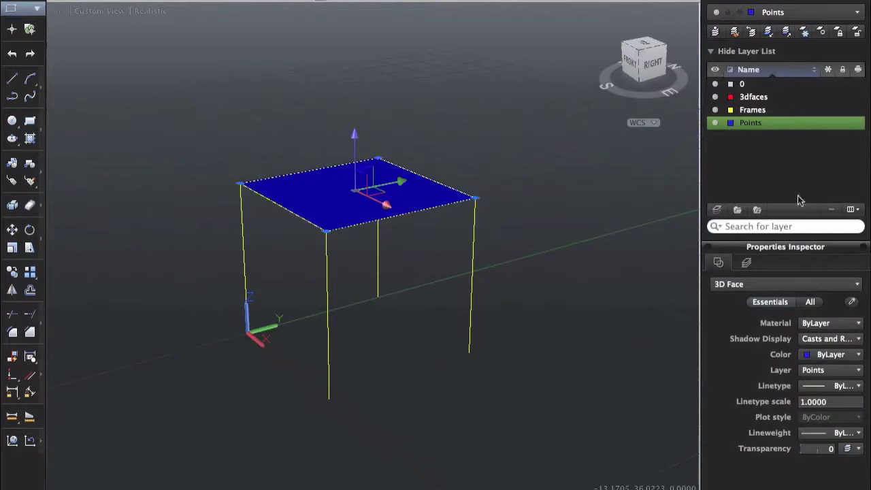
pyautogui.click(826, 370)
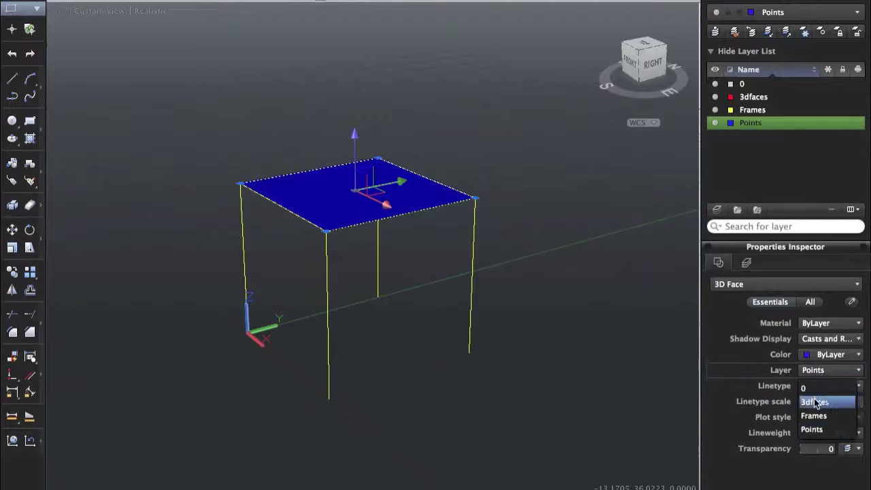
pyautogui.click(817, 402)
pyautogui.press('Escape')
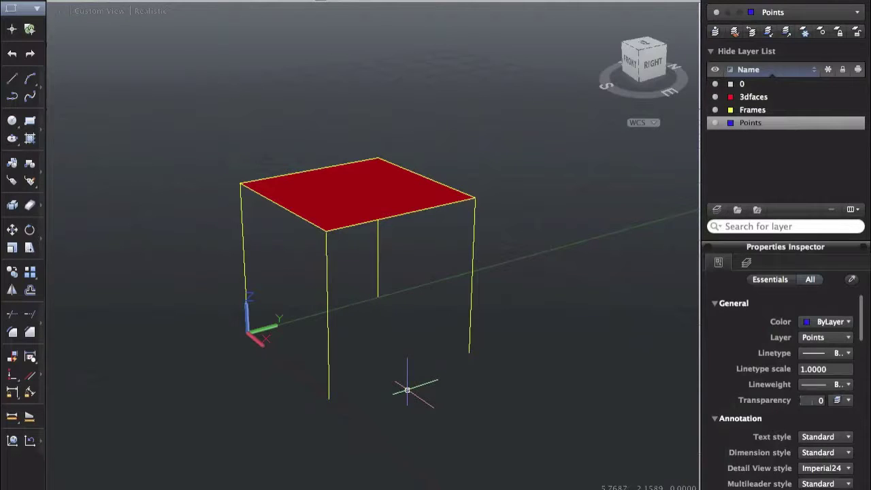
# Draw a rectangle at the frame's base from the origin to the diagonally opposite leg end.
pyautogui.write('render')
pyautogui.press('Return')
pyautogui.click(246, 333)
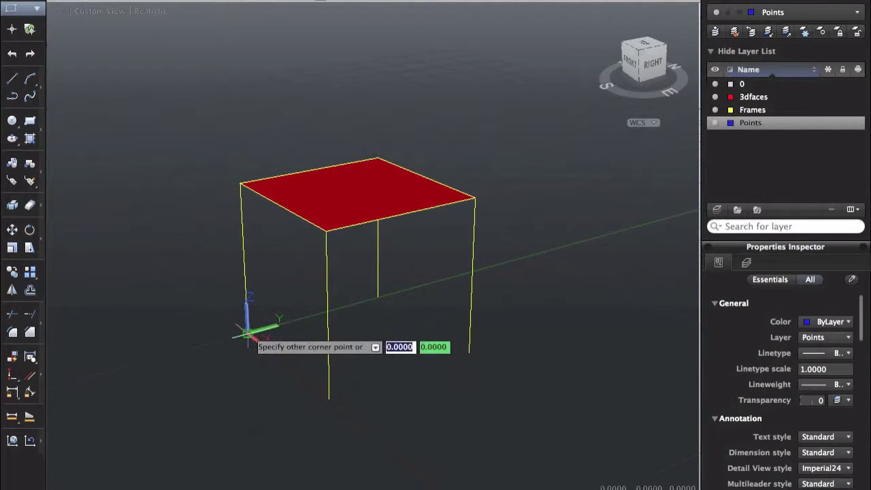
pyautogui.click(469, 353)
pyautogui.click(427, 327)
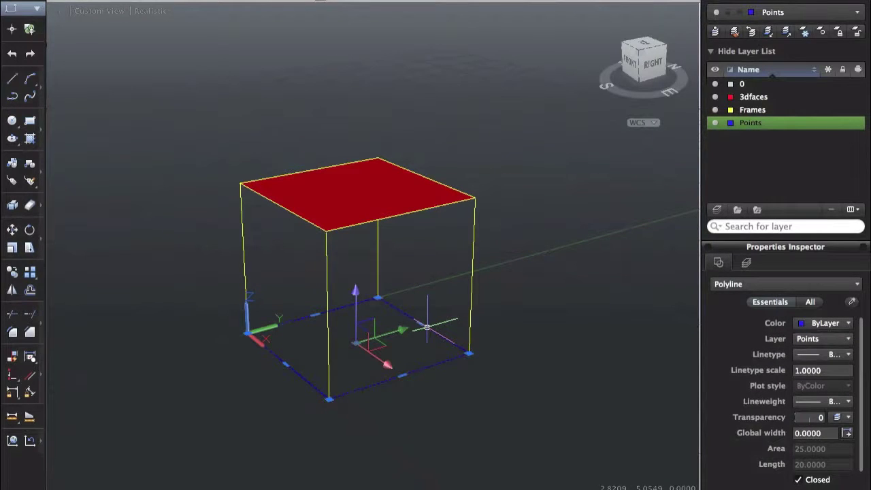
# Create a 3D face across the four corners of the base rectangle.
pyautogui.write('3dface')
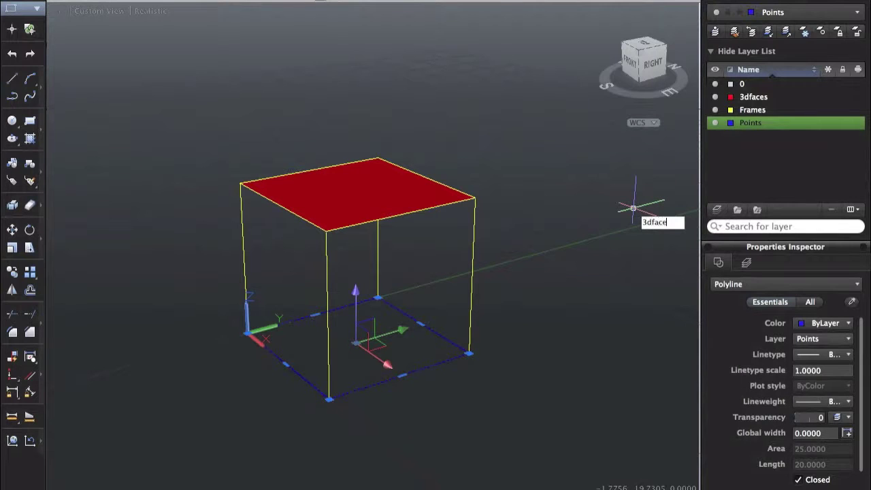
pyautogui.press('Return')
pyautogui.click(247, 333)
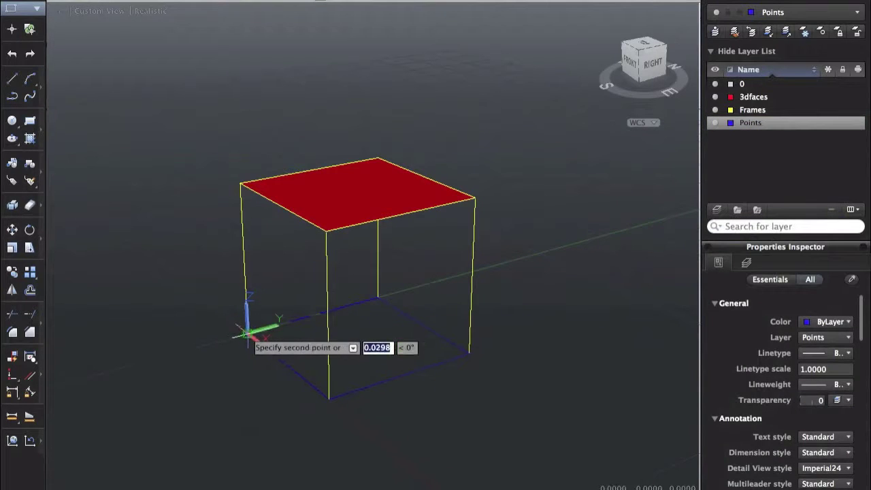
pyautogui.click(378, 298)
pyautogui.click(470, 354)
pyautogui.click(329, 399)
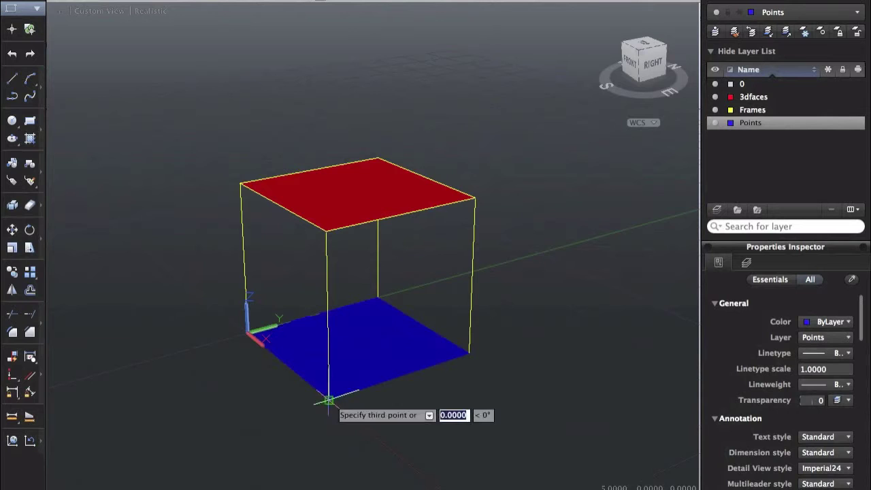
pyautogui.press('Return')
# Move the base 3D face and its rectangle to the 3dfaces layer.
pyautogui.click(383, 406)
pyautogui.click(368, 366)
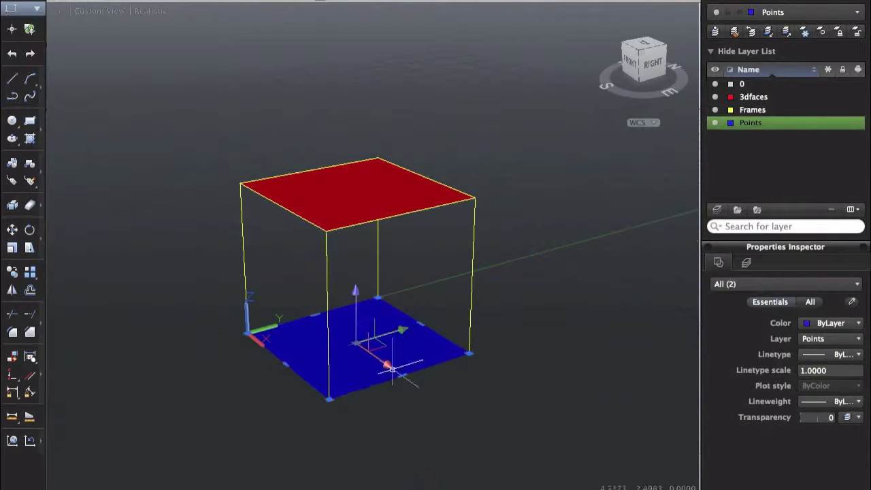
pyautogui.click(821, 339)
pyautogui.click(814, 368)
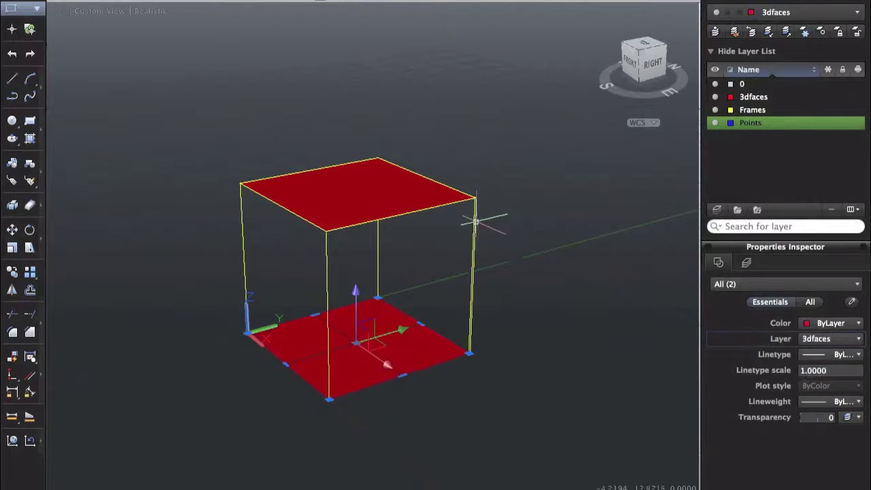
# Hide the 3dfaces layer and show it again to check that it holds the top and base faces.
pyautogui.press('Escape')
pyautogui.click(716, 96)
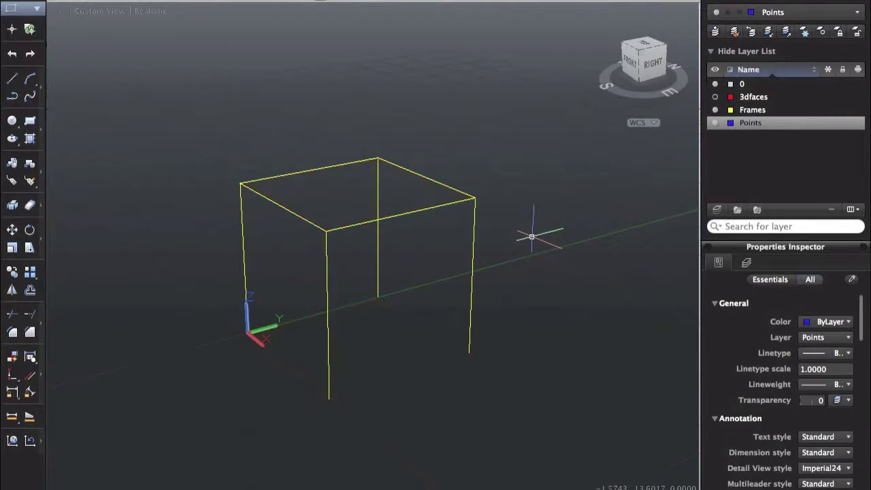
pyautogui.click(716, 97)
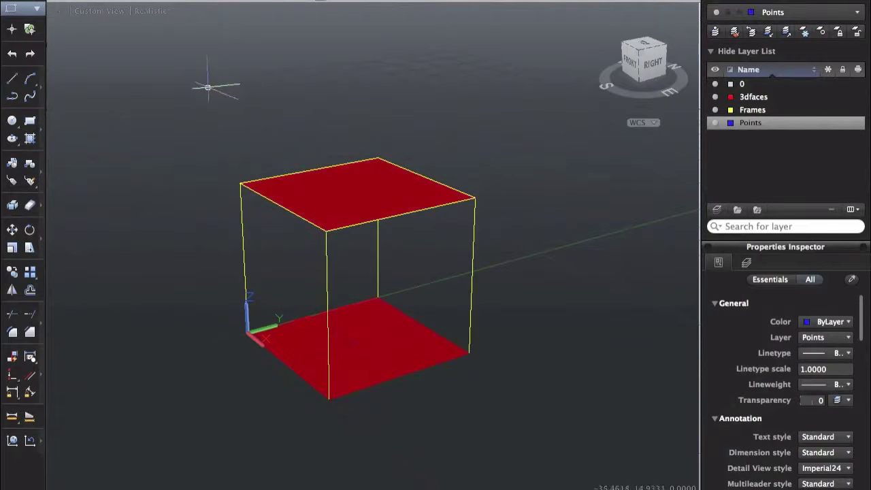
pyautogui.click(509, 96)
pyautogui.click(172, 423)
pyautogui.press('Escape')
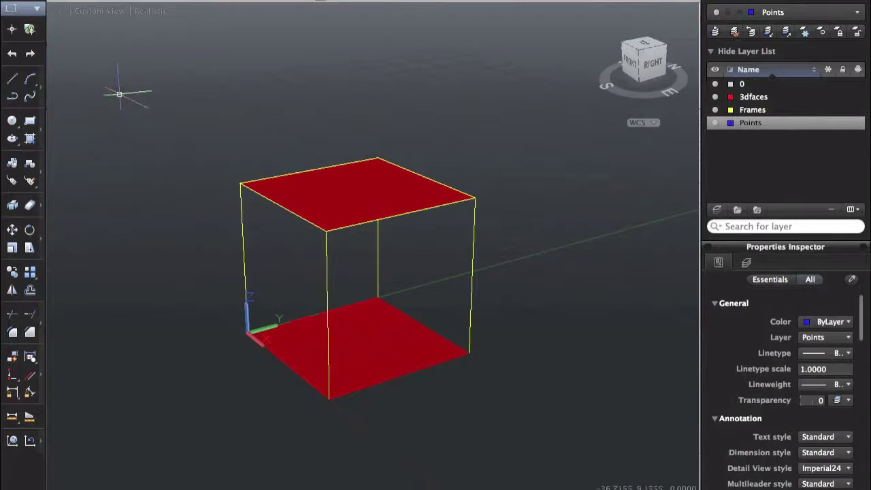
# Save the drawing to the Desktop as "sap2000 frame test" in AutoCAD 2010/LT2010 DXF format, replacing the existing file.
pyautogui.click(138, 1)
pyautogui.click(146, 129)
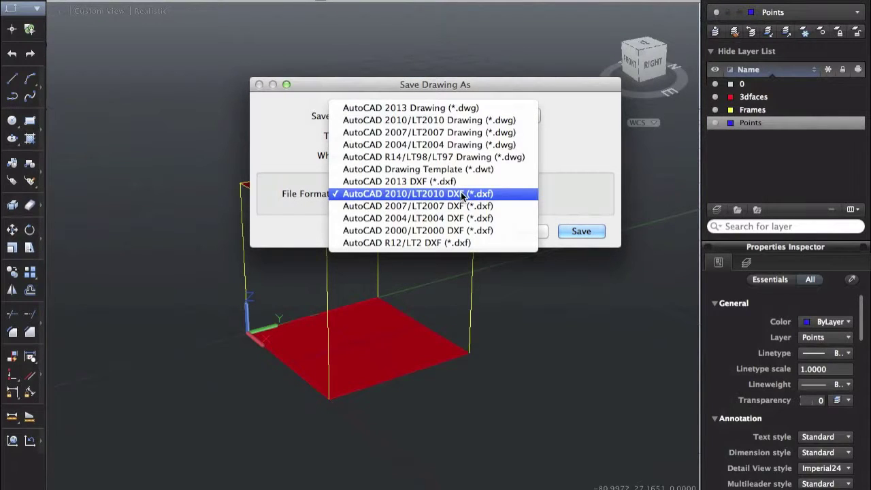
pyautogui.click(463, 194)
pyautogui.click(436, 199)
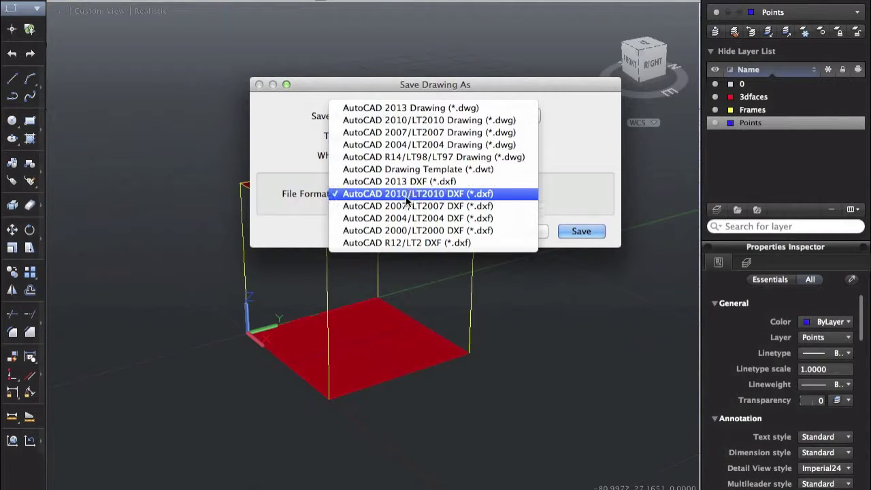
pyautogui.click(507, 196)
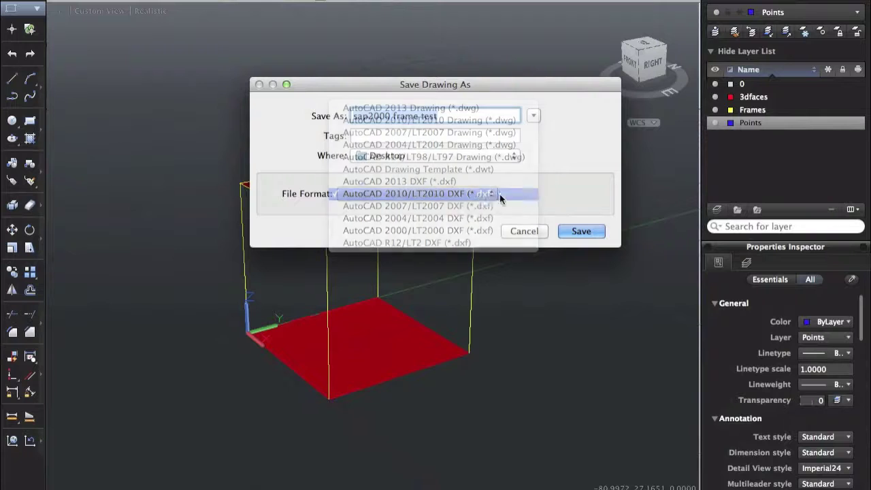
pyautogui.click(586, 232)
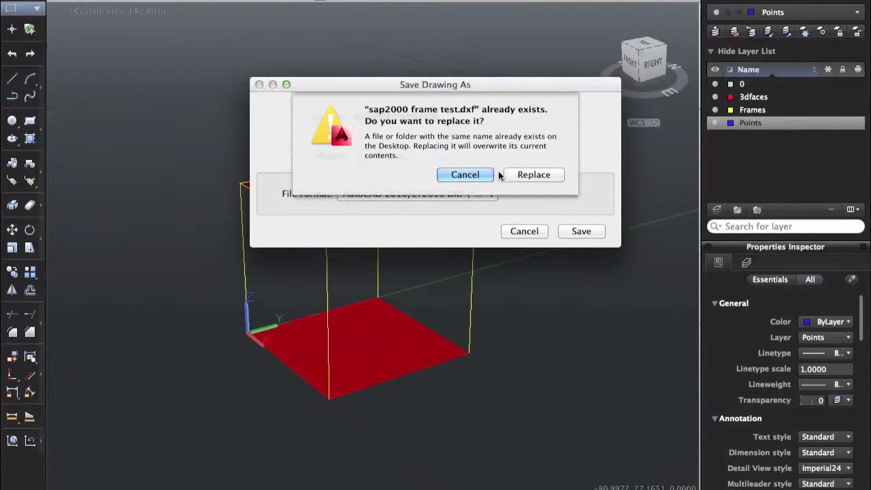
pyautogui.click(549, 176)
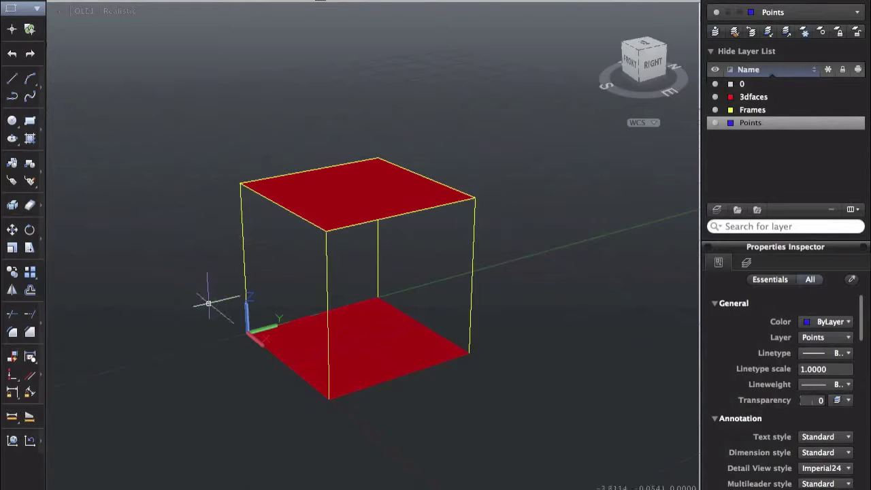
pyautogui.click(248, 312)
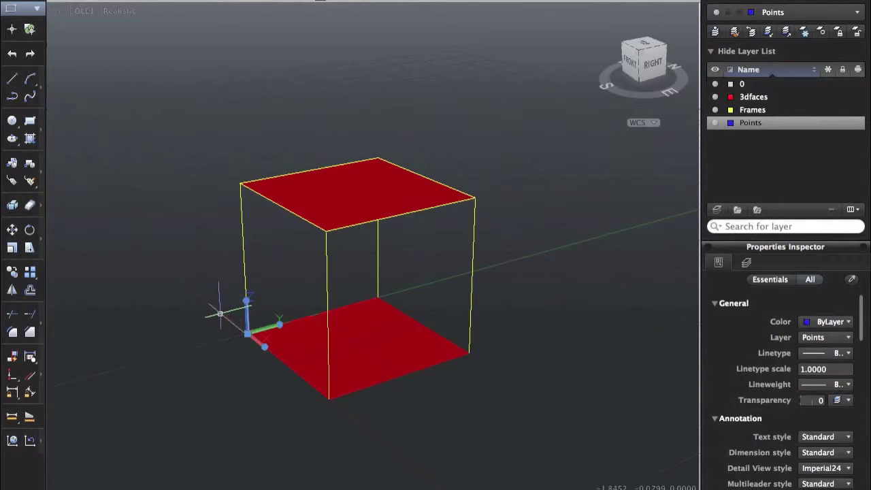
pyautogui.press('Escape')
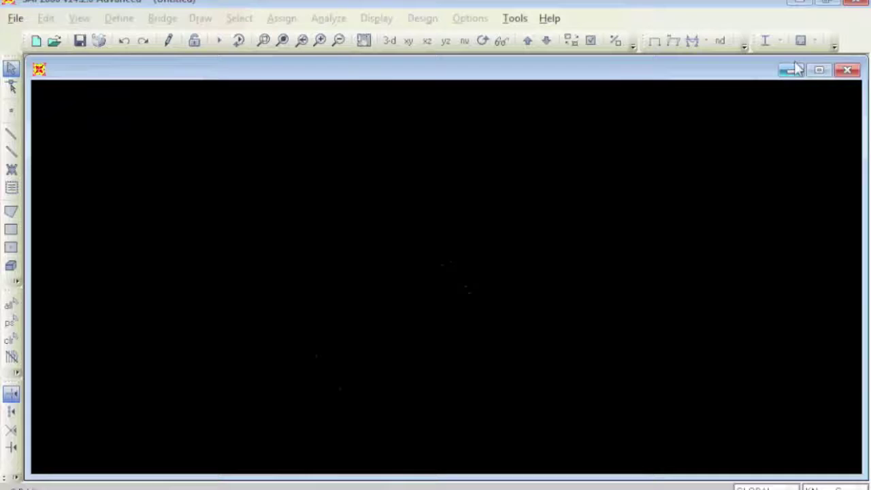
# Switch to SAP2000 and import "sap2000 frame test.dxf" with Z as the global up direction and KN, m, C units.
pyautogui.click(820, 70)
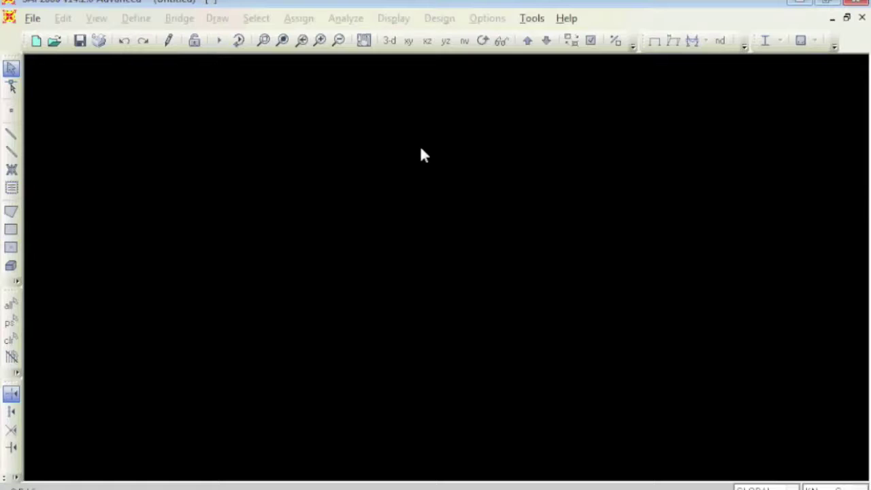
pyautogui.click(32, 18)
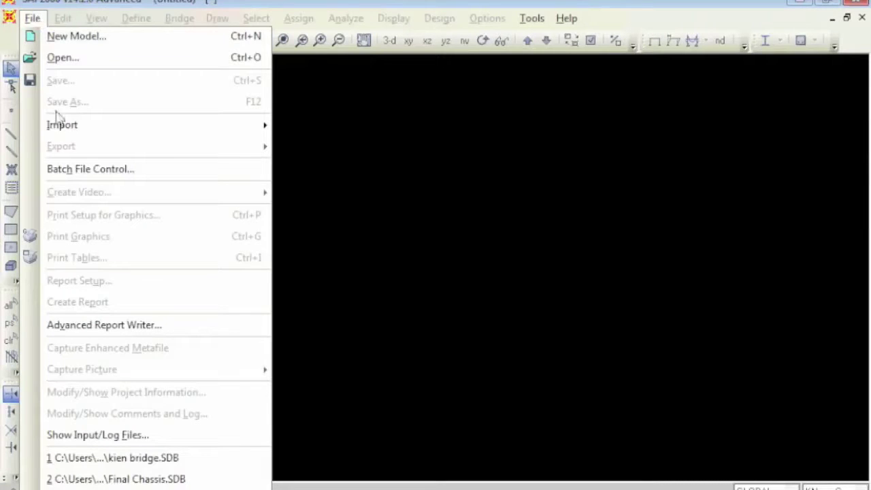
pyautogui.moveTo(68, 134)
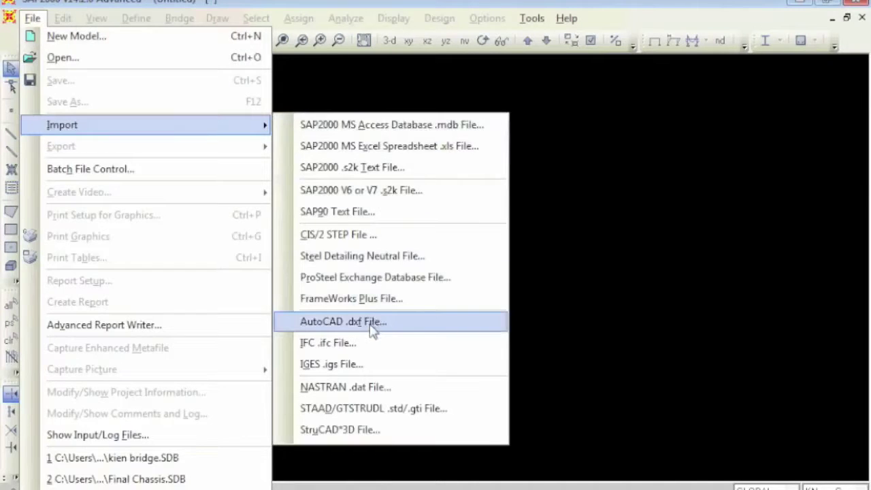
pyautogui.click(344, 321)
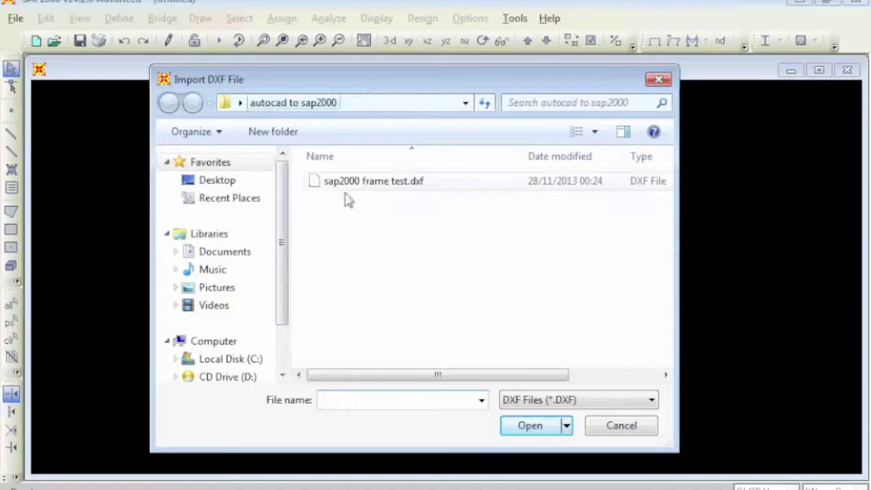
pyautogui.doubleClick(381, 183)
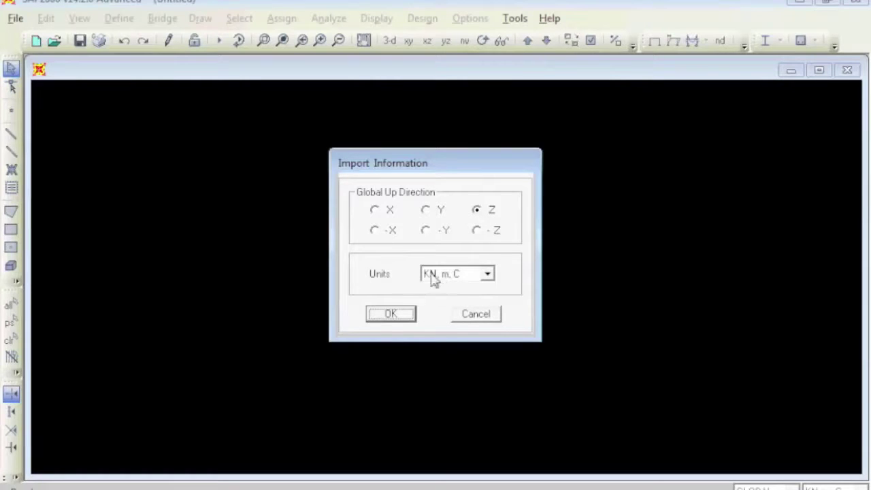
pyautogui.click(390, 316)
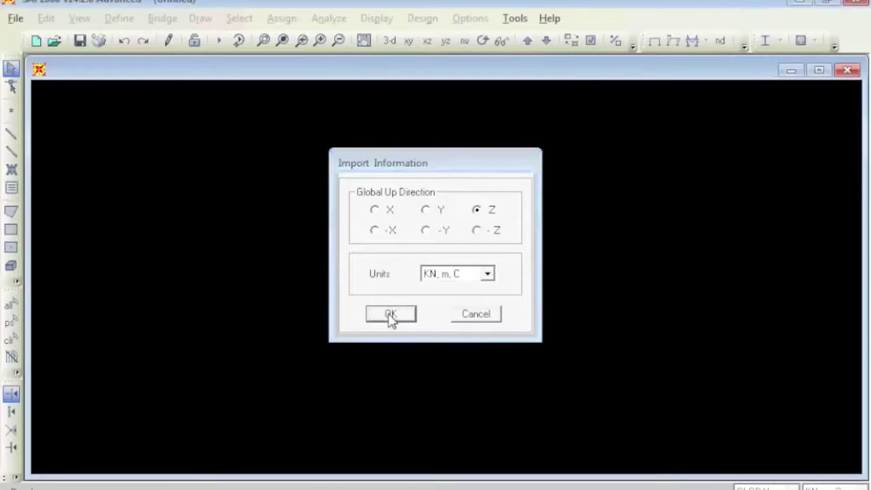
# Map the Points layer to special joints, Frames to frames and 3dfaces to shells, and complete the DXF import.
pyautogui.click(493, 140)
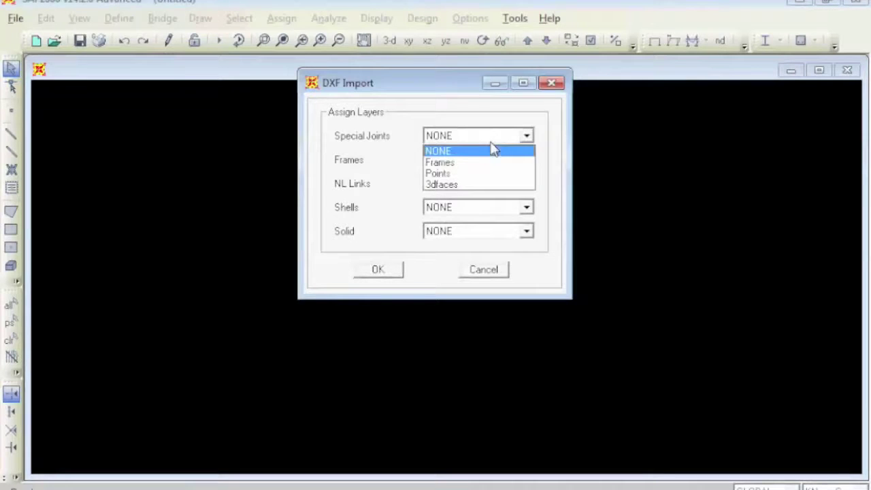
pyautogui.click(494, 151)
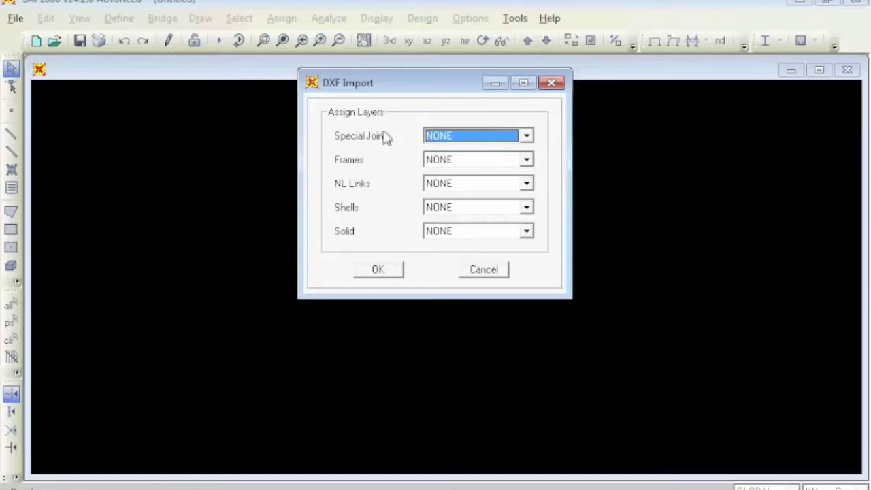
pyautogui.click(441, 136)
pyautogui.click(456, 173)
pyautogui.click(471, 162)
pyautogui.click(472, 187)
pyautogui.click(450, 207)
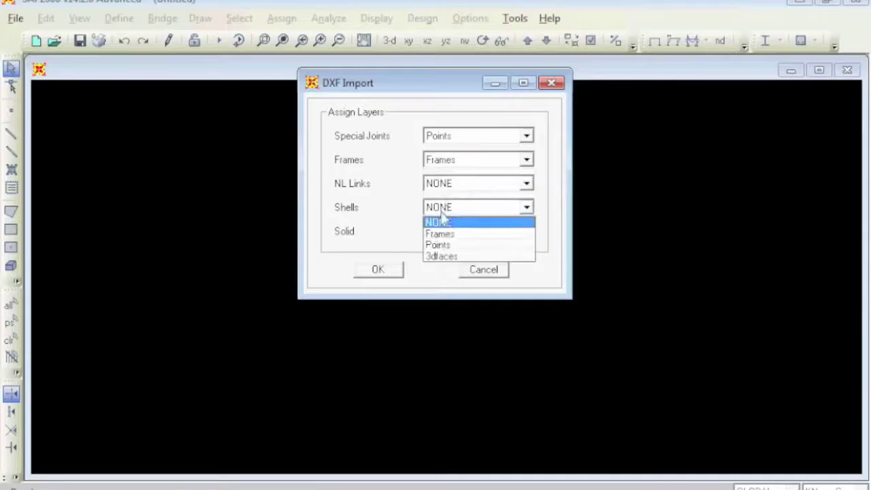
pyautogui.click(440, 255)
pyautogui.click(376, 270)
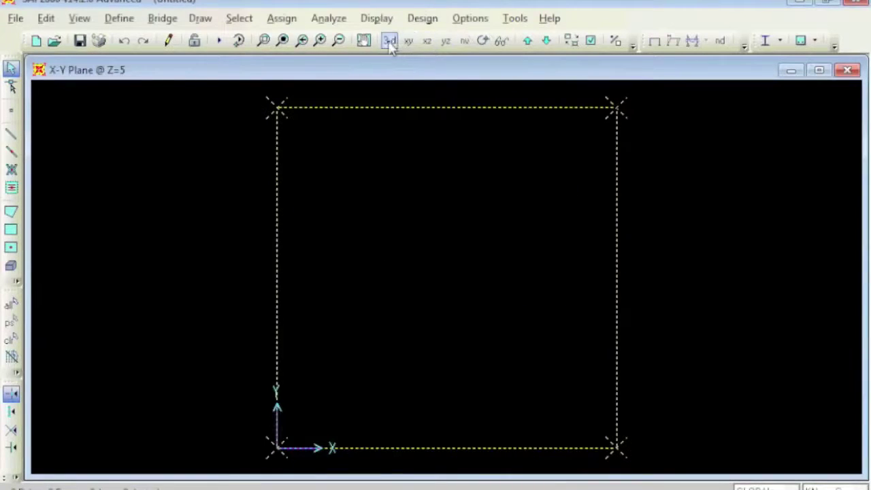
# View the imported model in 3D and check its frames and shell areas by selecting and deselecting them.
pyautogui.click(389, 40)
pyautogui.moveTo(677, 87); pyautogui.dragTo(198, 465)
pyautogui.hotkey('ctrl', 'q')
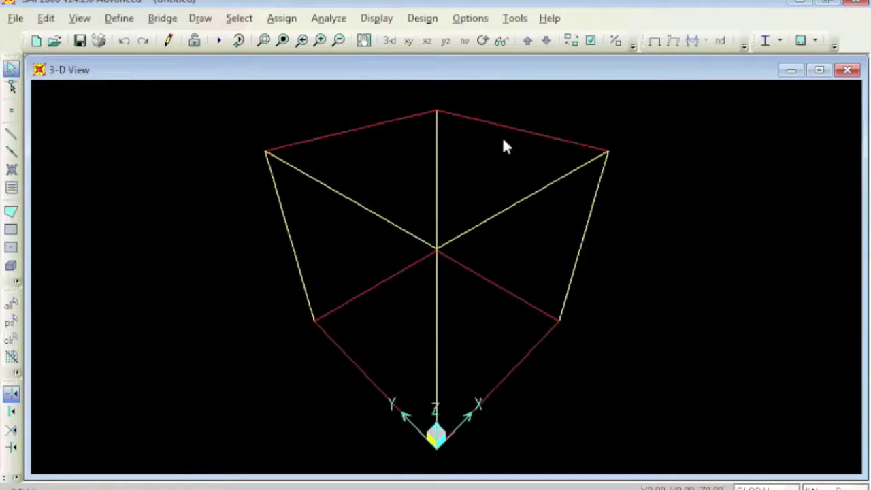
pyautogui.click(507, 156)
pyautogui.click(489, 320)
pyautogui.hotkey('ctrl', 'q')
pyautogui.click(483, 306)
pyautogui.click(500, 323)
# Select the top shell area and add a new shell section named "concrete slab" for it.
pyautogui.click(498, 158)
pyautogui.click(819, 70)
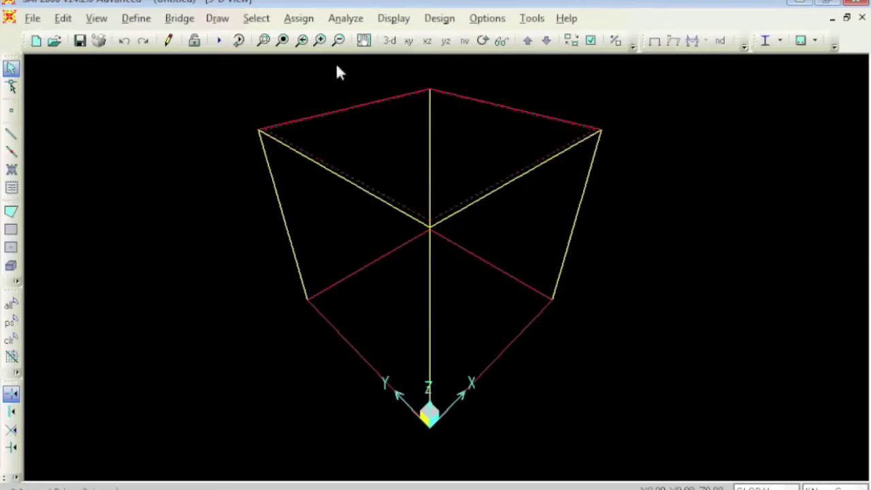
pyautogui.click(299, 18)
pyautogui.moveTo(320, 138)
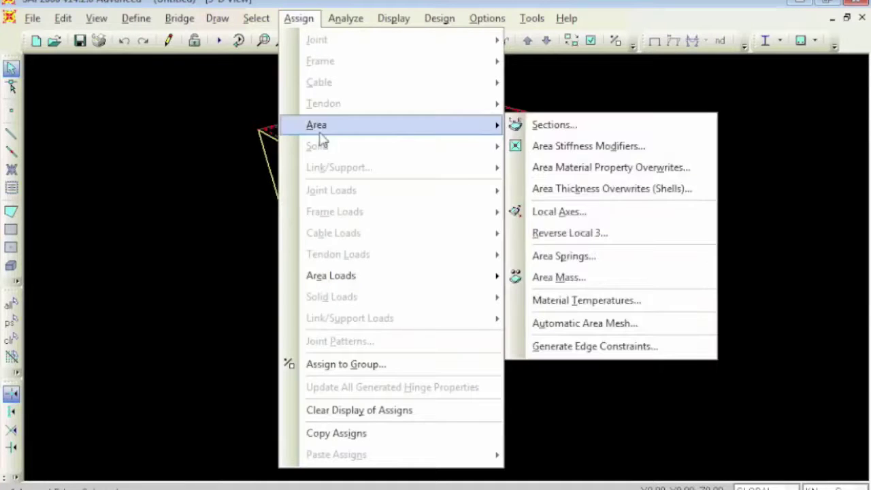
pyautogui.click(595, 129)
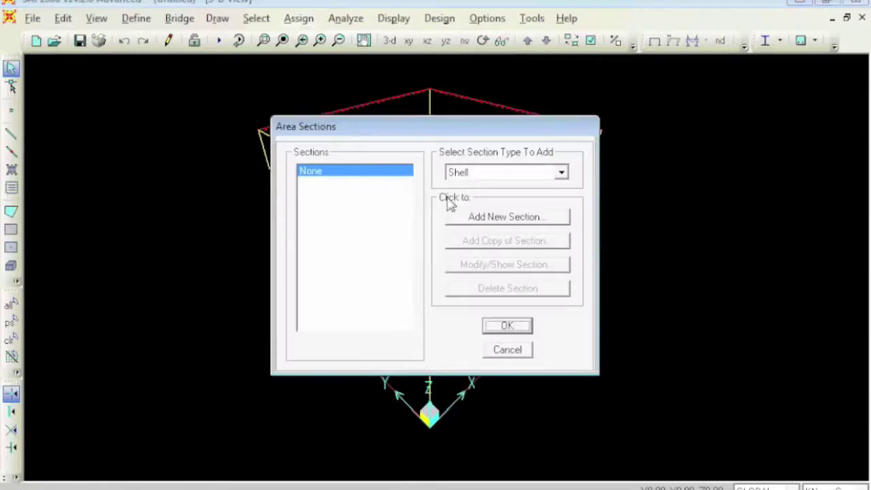
pyautogui.click(492, 215)
pyautogui.doubleClick(481, 45)
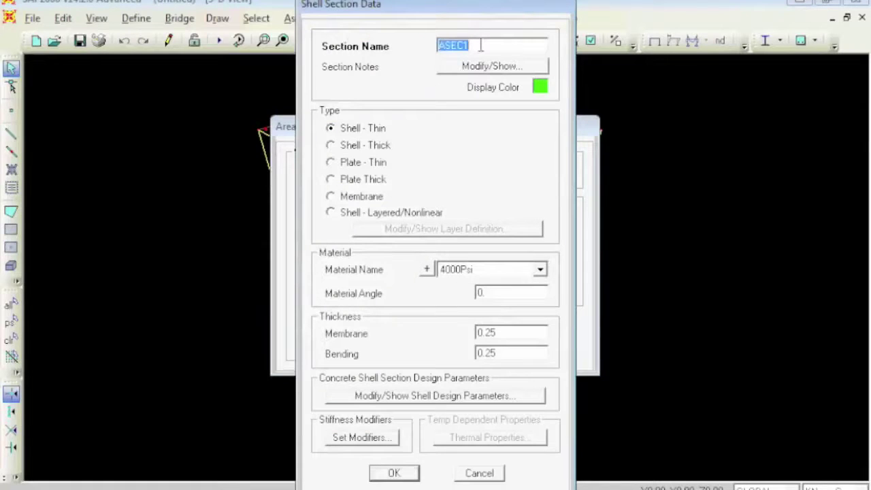
pyautogui.write('concrete slab')
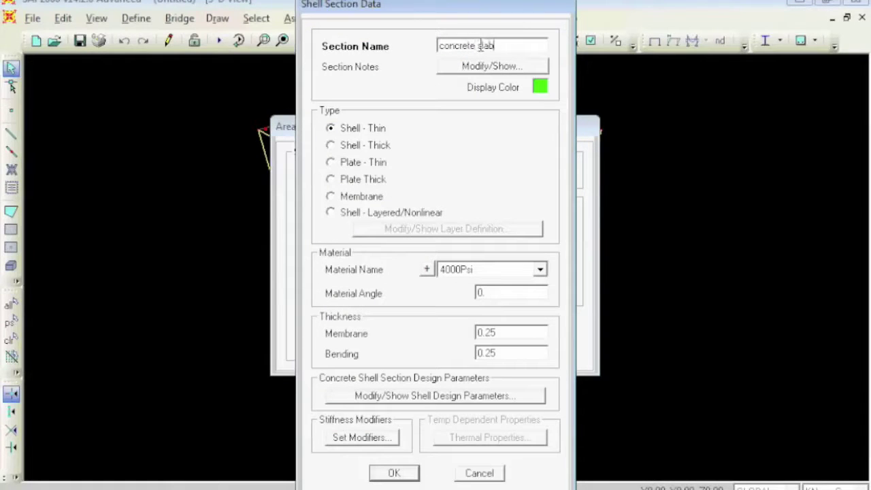
# Set the section's membrane and bending thickness to .2 and assign it to the selected top area.
pyautogui.doubleClick(513, 332)
pyautogui.write('.2')
pyautogui.doubleClick(516, 353)
pyautogui.write('.2')
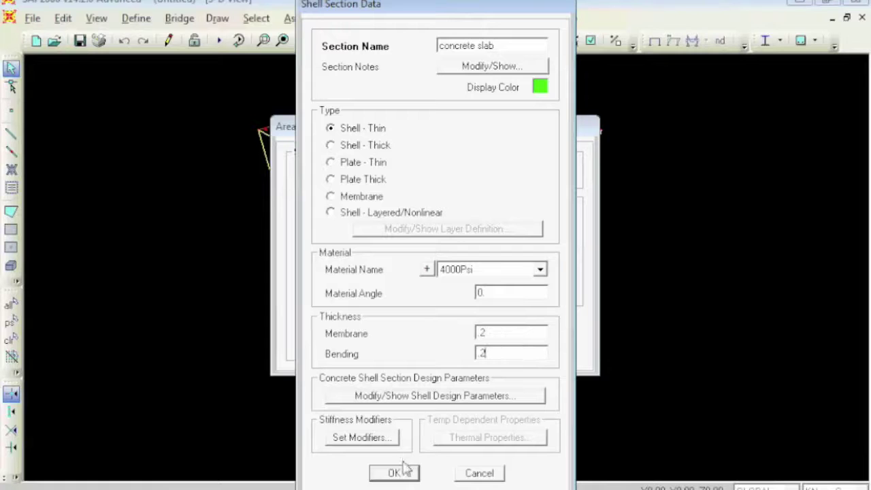
pyautogui.click(397, 473)
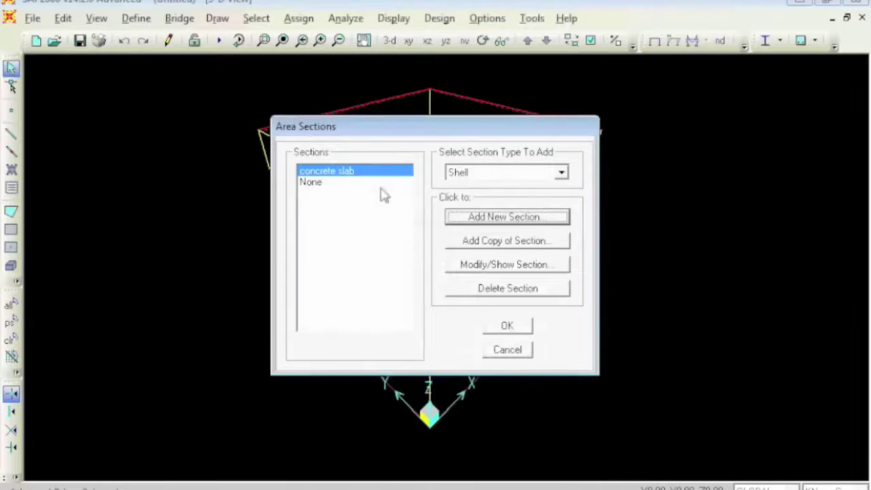
pyautogui.click(506, 324)
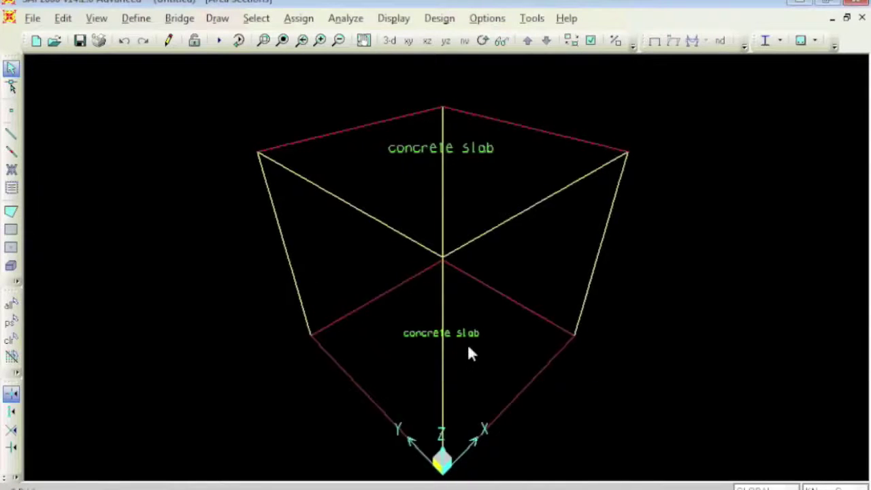
# Select the base shell area and set its area section assignment to None.
pyautogui.moveTo(467, 346); pyautogui.dragTo(427, 297, button='middle')
pyautogui.click(455, 299)
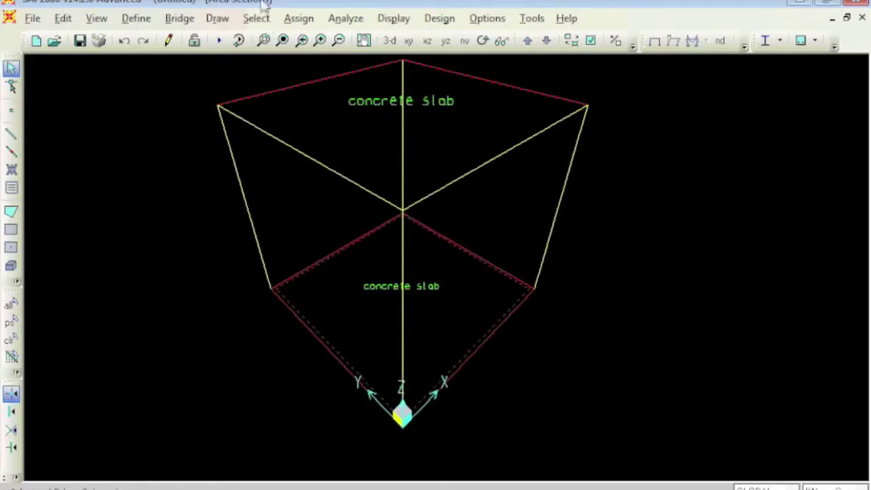
pyautogui.click(300, 18)
pyautogui.moveTo(452, 129)
pyautogui.click(597, 127)
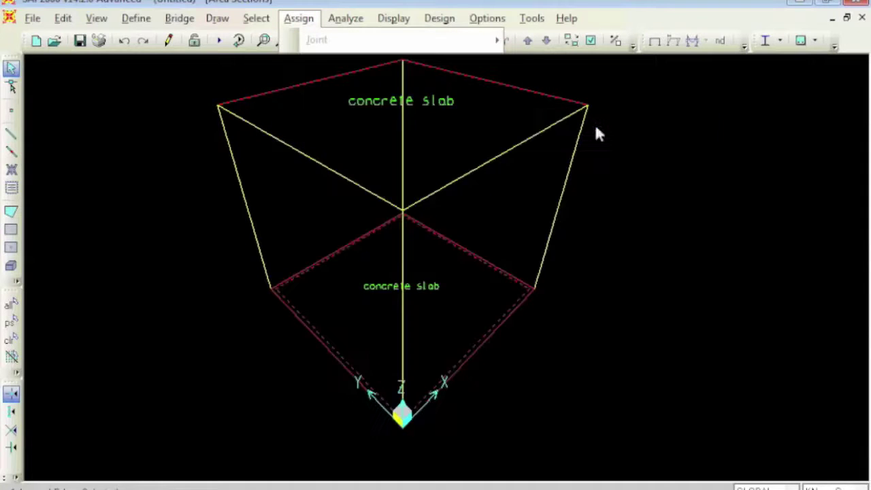
pyautogui.click(343, 182)
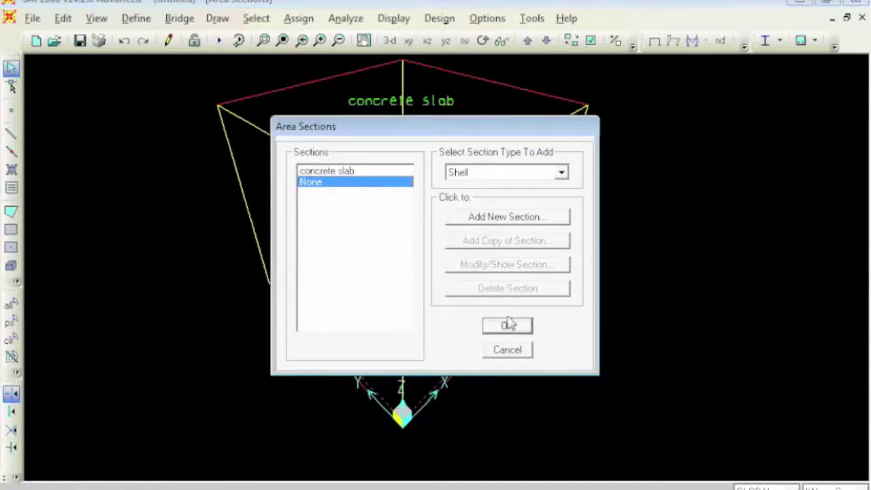
pyautogui.click(509, 325)
# Select the whole model and divide its areas with the General Divide Tool, using a maximum divided object size of 1.2.
pyautogui.moveTo(696, 104); pyautogui.dragTo(194, 398)
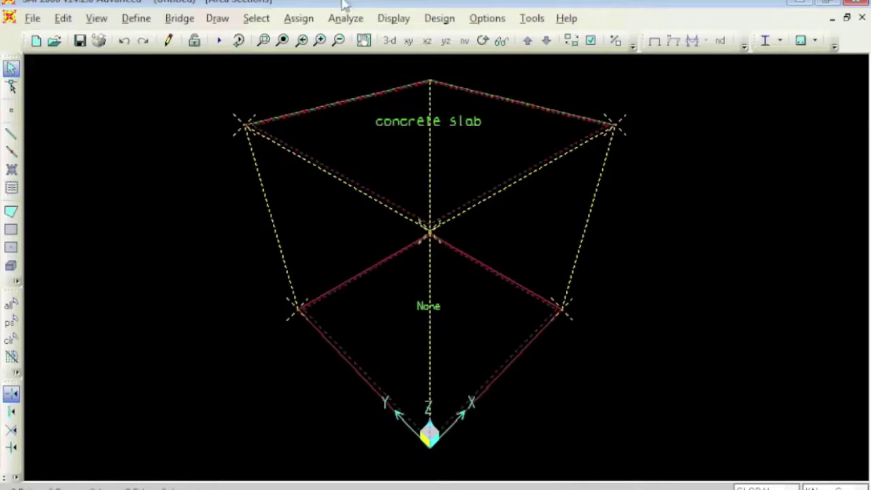
pyautogui.click(63, 18)
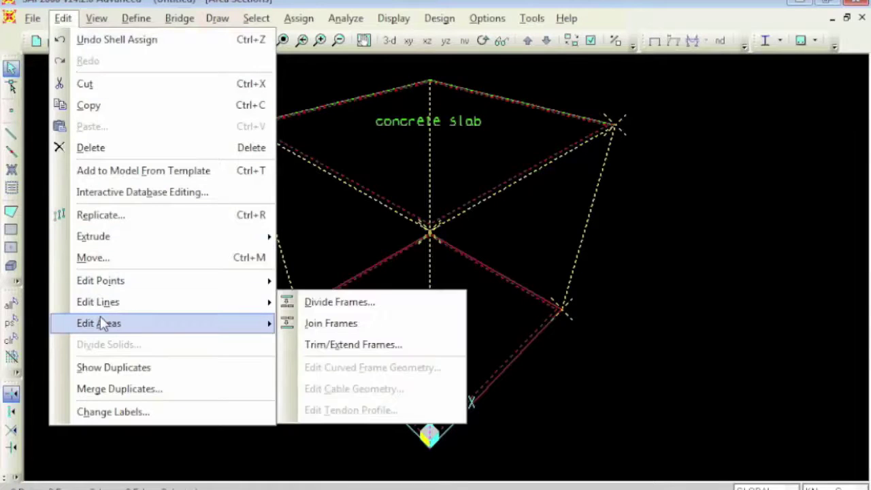
pyautogui.moveTo(101, 318)
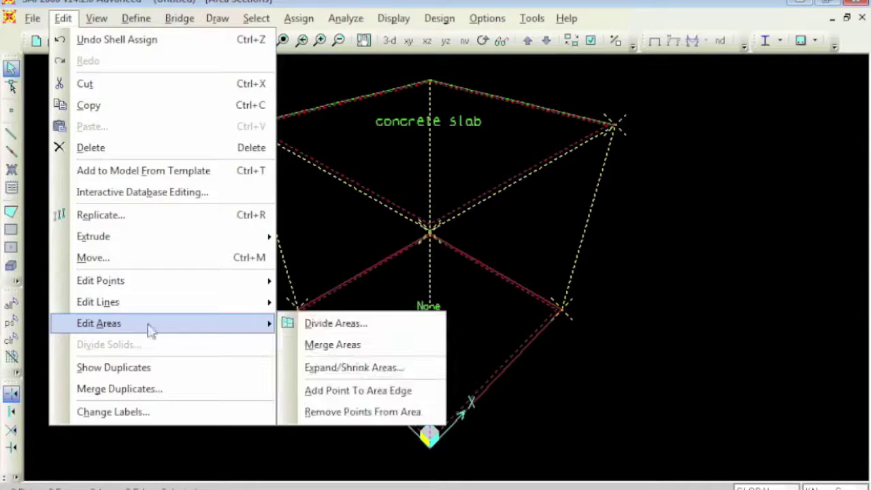
pyautogui.click(335, 324)
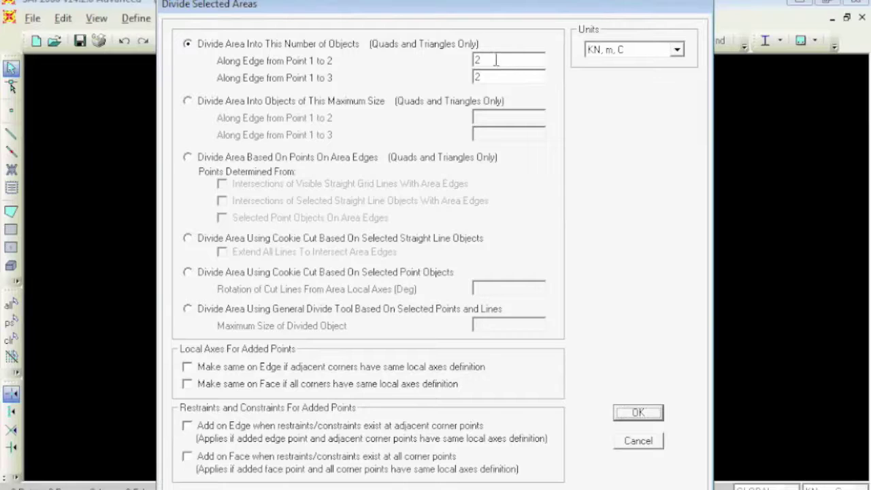
pyautogui.click(318, 310)
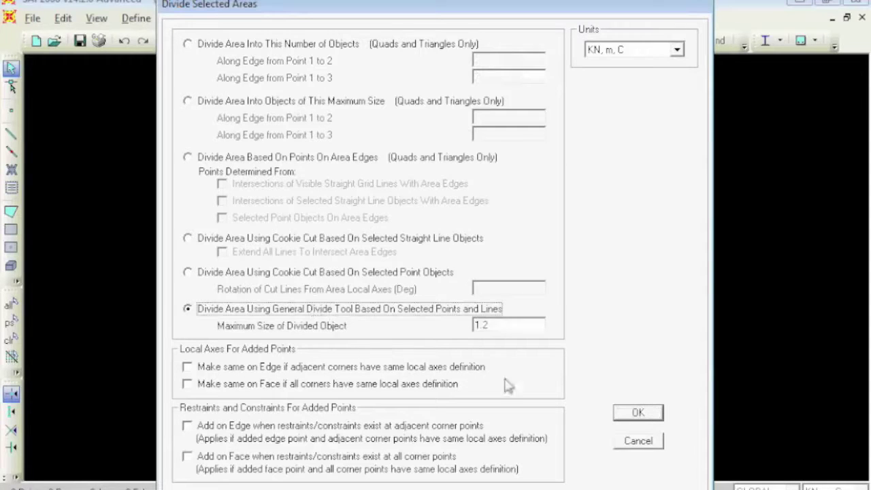
pyautogui.click(637, 413)
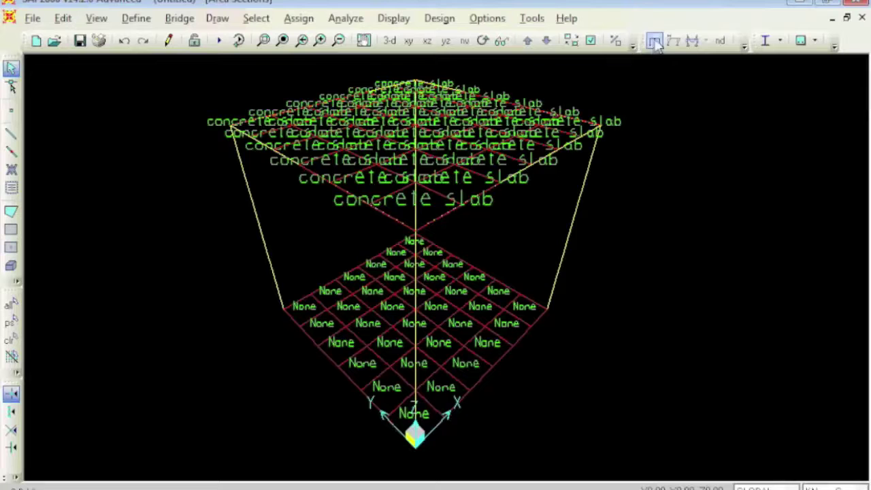
# Show the undeformed shape without section labels and turn the 3D view so both meshed slabs are seen from the side.
pyautogui.click(655, 42)
pyautogui.moveTo(543, 225); pyautogui.dragTo(564, 215, button='middle')
pyautogui.click(483, 41)
pyautogui.moveTo(426, 215); pyautogui.dragTo(607, 253)
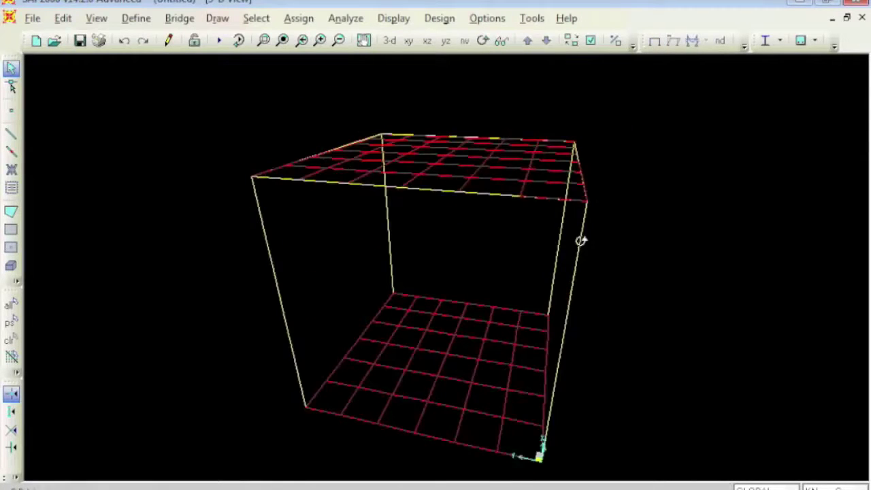
pyautogui.moveTo(541, 157); pyautogui.dragTo(509, 142, button='middle')
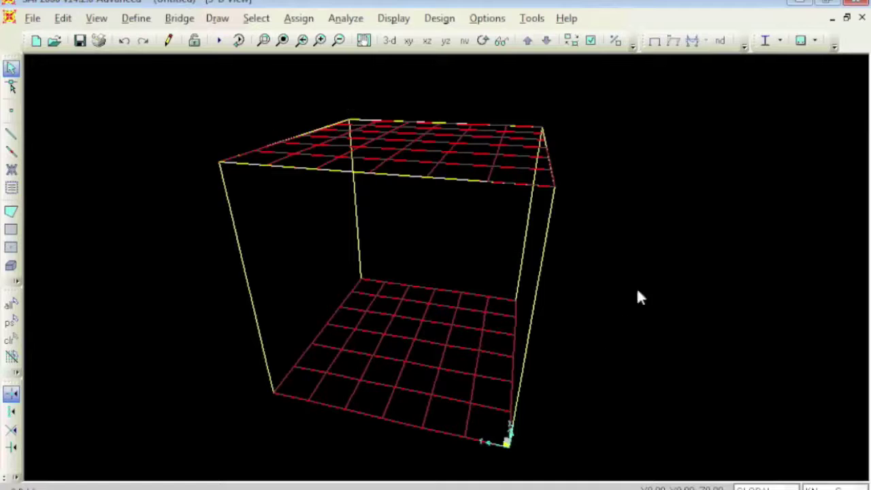
# Turn on Fill Objects to inspect the meshed slabs as filled surfaces, and restore the wireframe display.
pyautogui.click(591, 41)
pyautogui.click(454, 170)
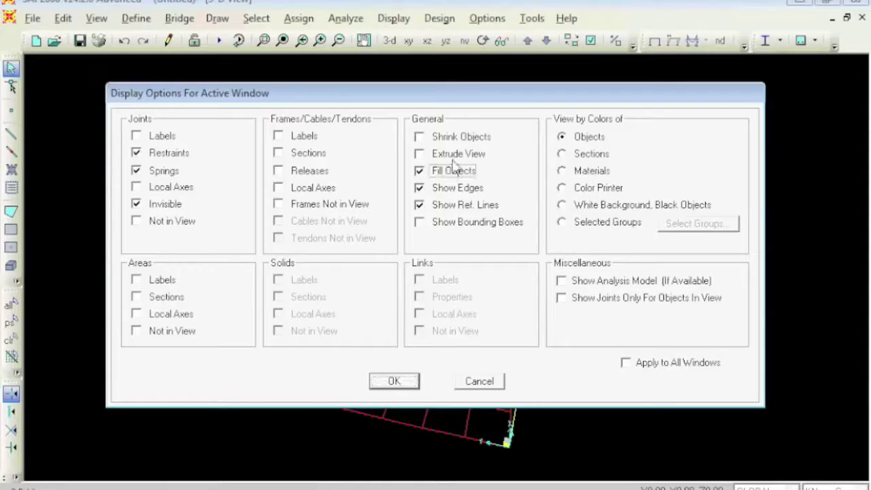
pyautogui.click(393, 382)
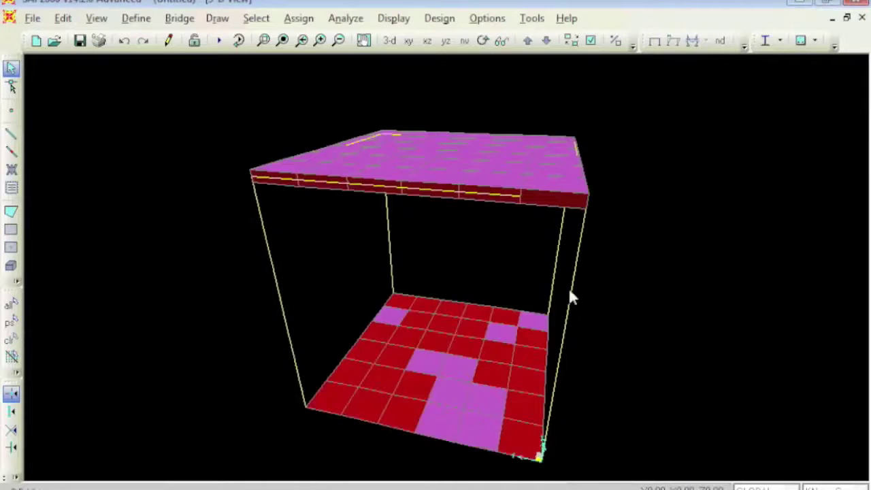
pyautogui.moveTo(569, 296); pyautogui.dragTo(527, 265, button='middle')
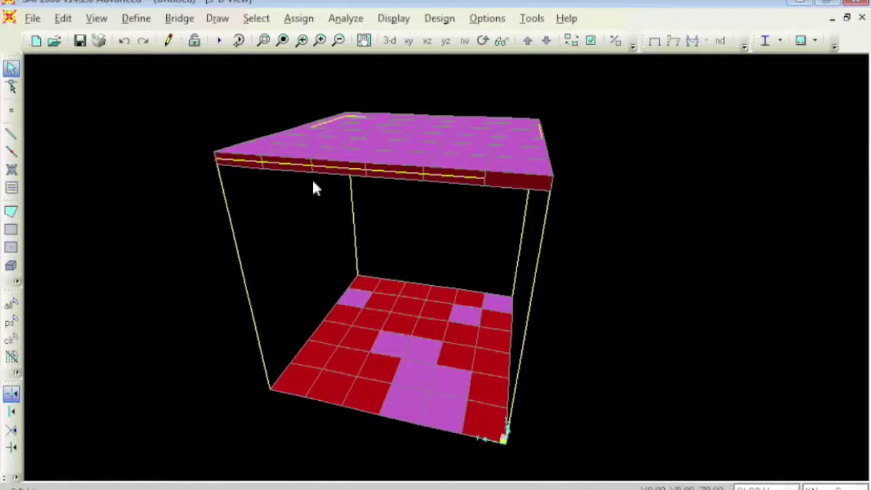
pyautogui.click(591, 40)
pyautogui.click(451, 171)
pyautogui.click(394, 381)
# Select the meshed base areas and, within Extrude Areas to Solids, add a new solid property named "foundation".
pyautogui.moveTo(608, 226); pyautogui.dragTo(174, 414)
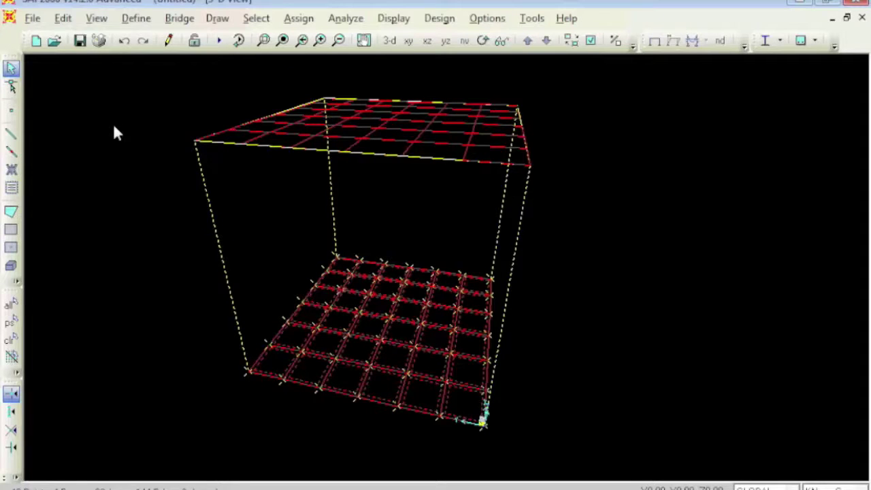
pyautogui.click(62, 19)
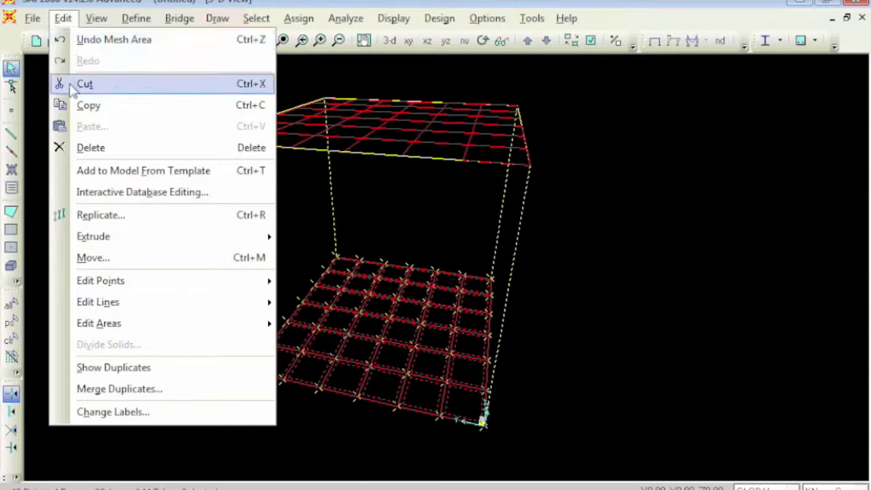
pyautogui.moveTo(103, 239)
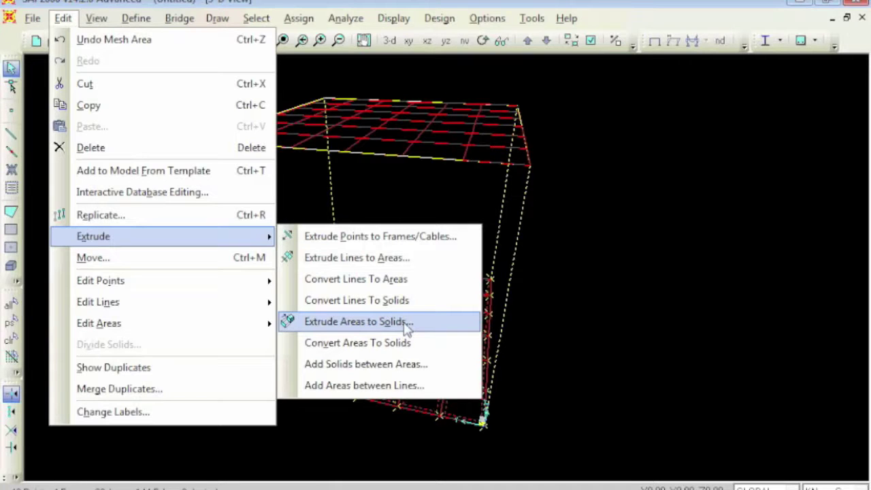
pyautogui.click(354, 330)
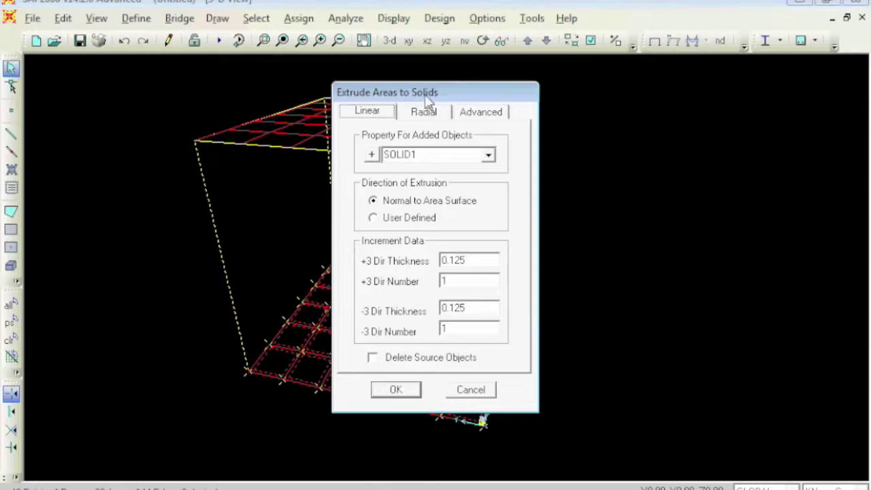
pyautogui.moveTo(427, 96); pyautogui.dragTo(657, 60)
pyautogui.click(600, 118)
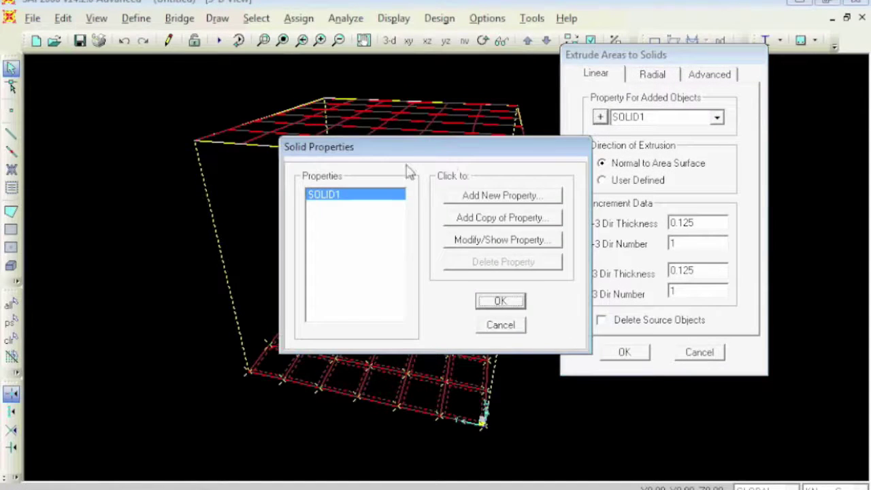
pyautogui.click(500, 197)
pyautogui.write('fo')
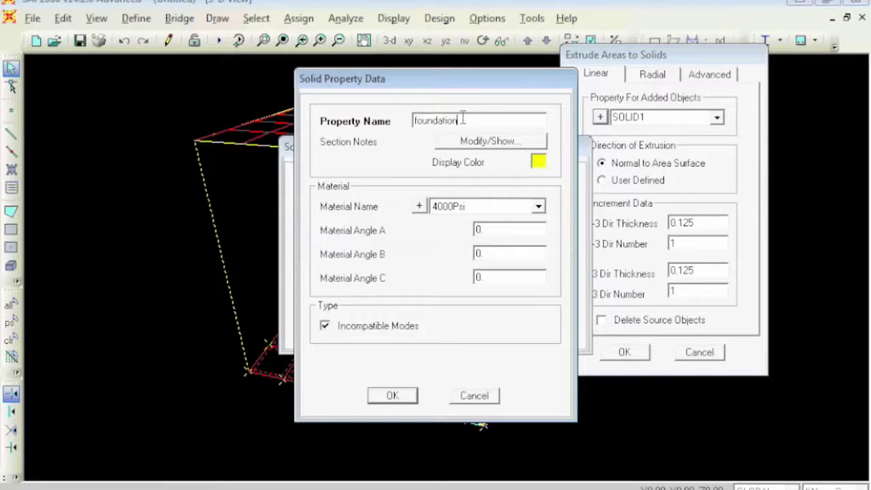
pyautogui.write('undation')
pyautogui.click(393, 396)
pyautogui.click(503, 302)
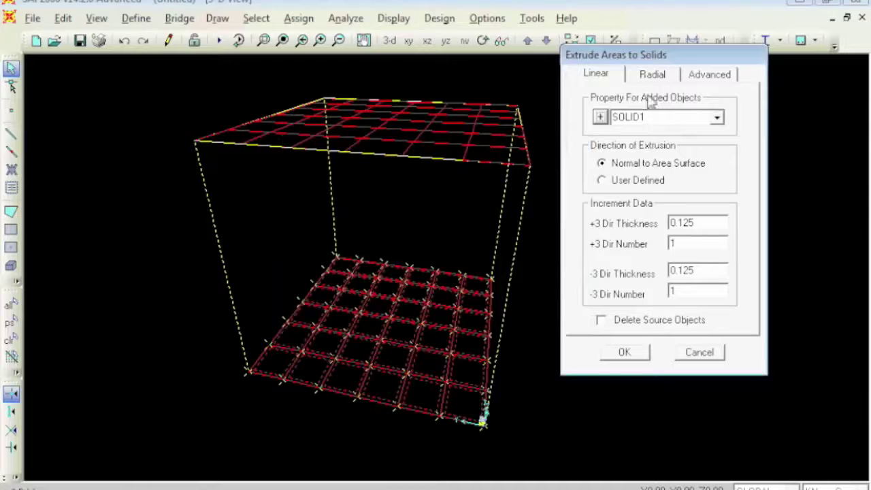
# Extrude the base areas into foundation solids normal to their surface, with a +3 direction thickness of .5 and a -3 direction thickness of 0.
pyautogui.click(717, 117)
pyautogui.click(674, 143)
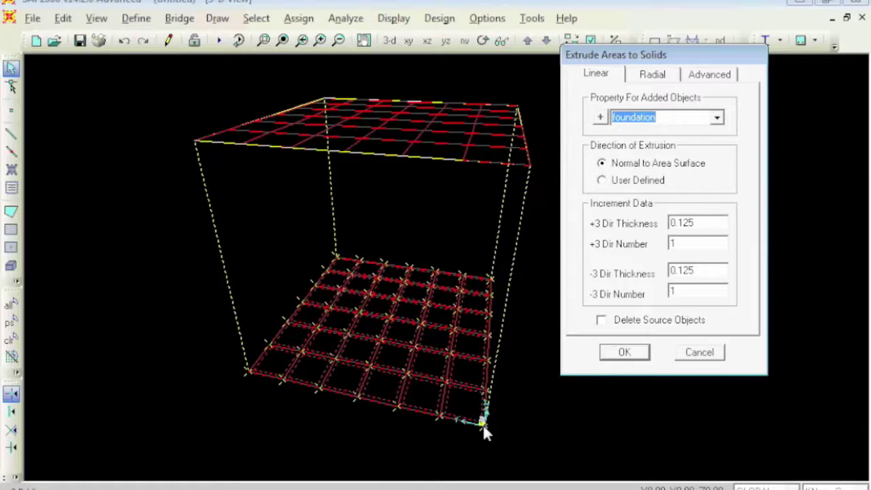
pyautogui.doubleClick(717, 270)
pyautogui.write('1')
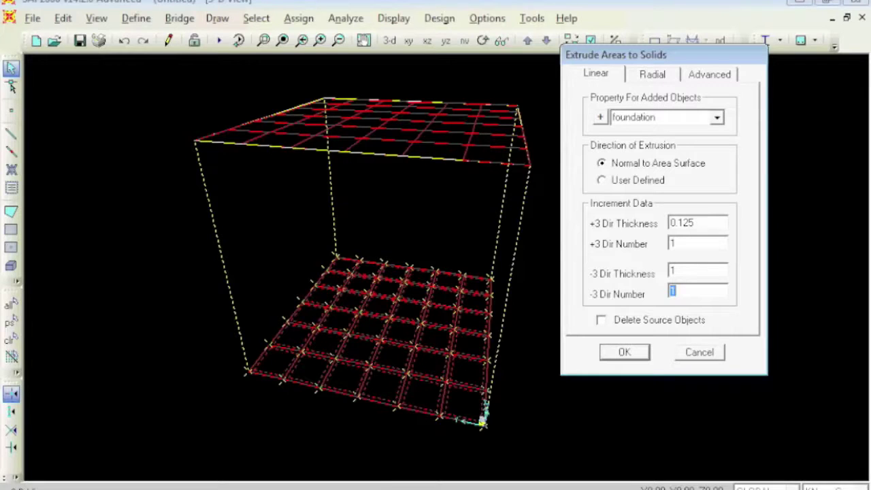
pyautogui.doubleClick(710, 223)
pyautogui.press('BackSpace')
pyautogui.write('.5')
pyautogui.click(621, 357)
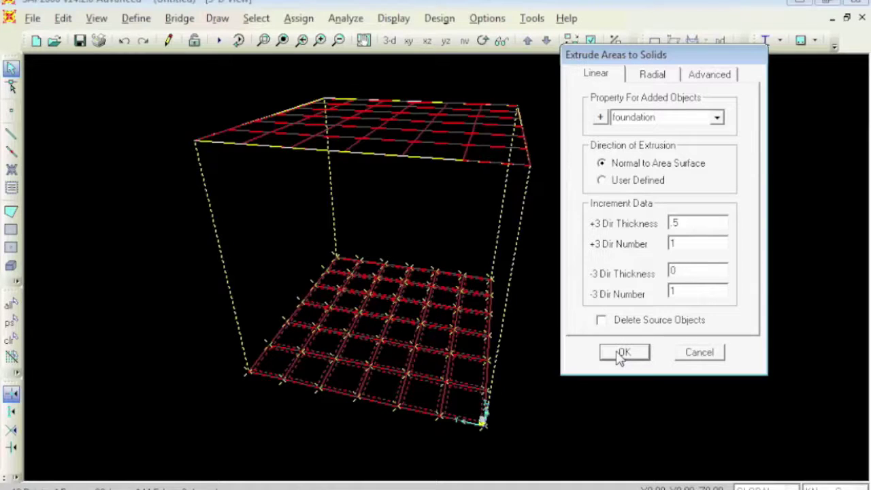
pyautogui.click(617, 354)
# Inspect the corner where a column meets the extruded foundation, and select the joint there.
pyautogui.moveTo(379, 312)
pyautogui.mouseDown(button='middle')
pyautogui.moveTo(435, 343)
pyautogui.moveTo(385, 223)
pyautogui.mouseUp(button='middle')
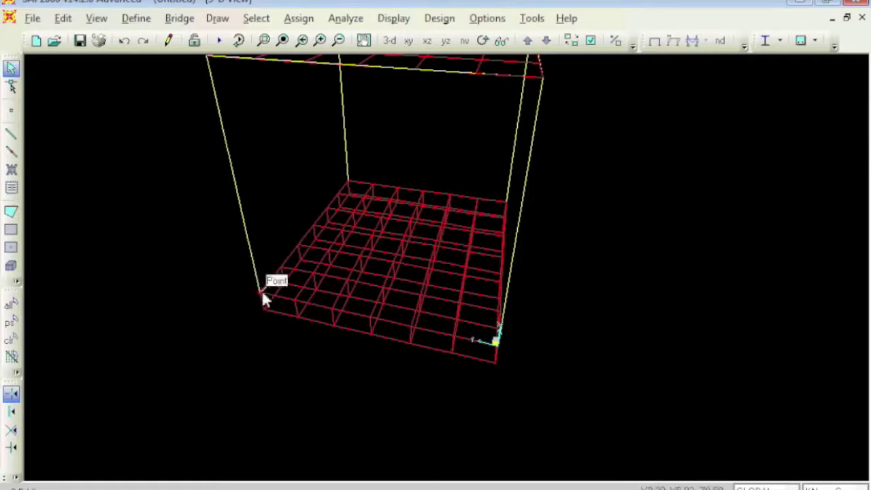
pyautogui.moveTo(291, 253); pyautogui.dragTo(225, 362)
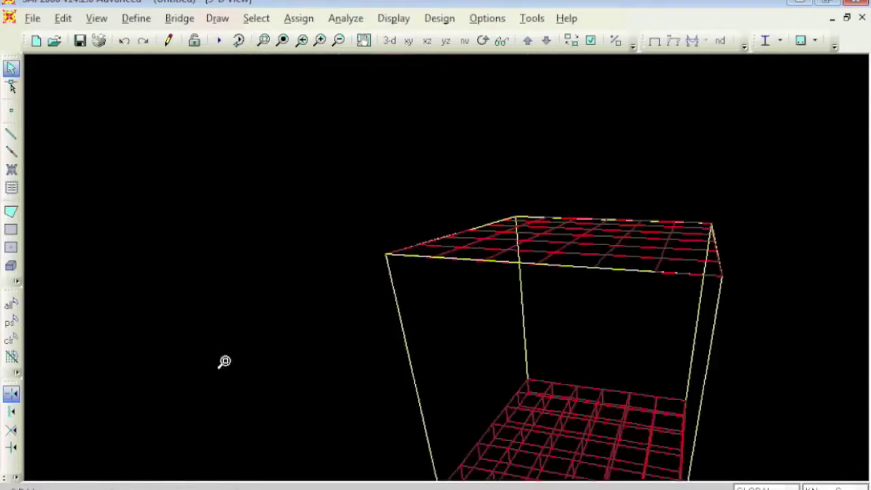
pyautogui.moveTo(486, 252); pyautogui.dragTo(429, 243, button='middle')
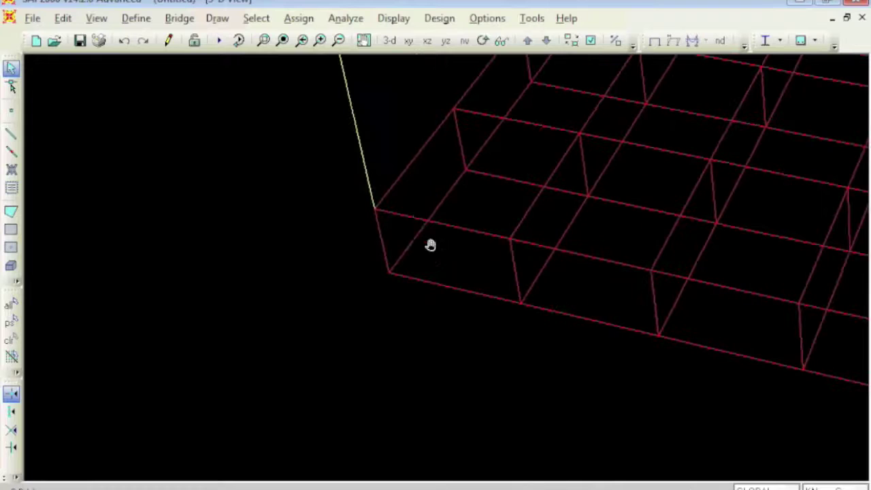
pyautogui.click(376, 211)
pyautogui.click(282, 41)
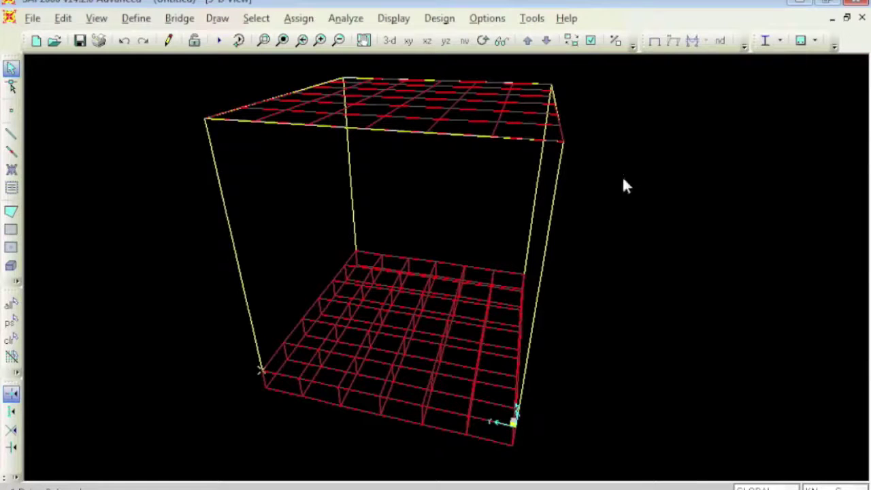
# Select the whole model and begin a frame section assignment by importing a steel I/Wide Flange property.
pyautogui.moveTo(688, 153); pyautogui.dragTo(163, 248)
pyautogui.moveTo(695, 83)
pyautogui.mouseDown()
pyautogui.moveTo(230, 227)
pyautogui.moveTo(169, 283)
pyautogui.mouseUp()
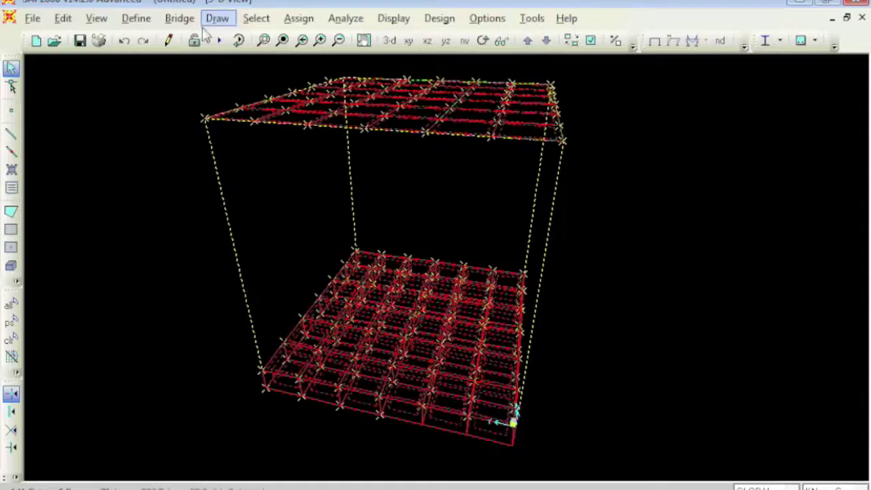
pyautogui.click(304, 22)
pyautogui.moveTo(321, 60)
pyautogui.click(544, 60)
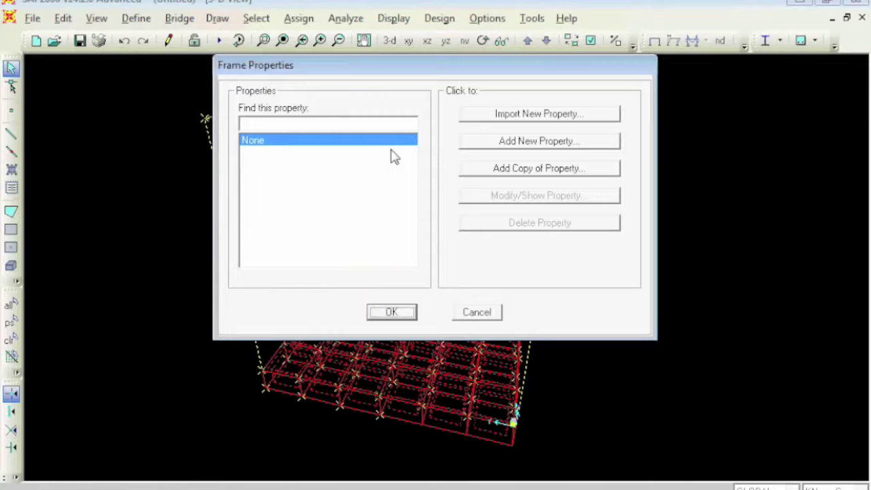
pyautogui.click(504, 113)
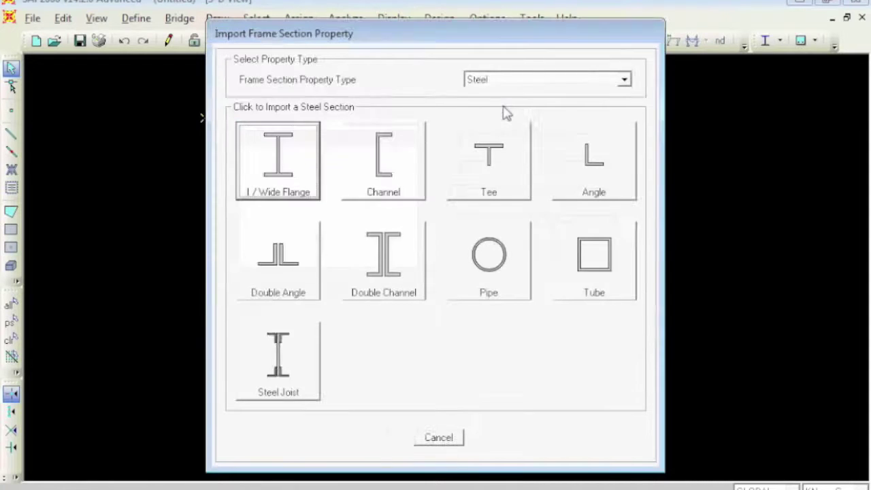
pyautogui.click(300, 171)
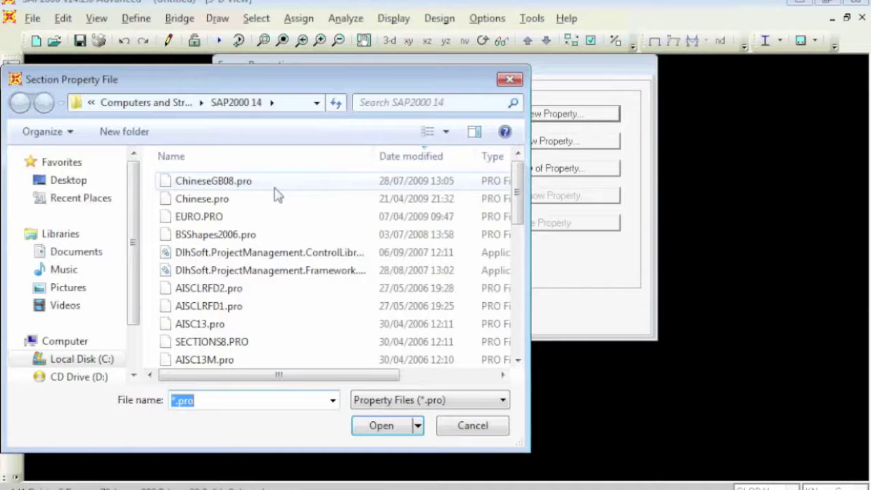
# Find the BSShapes.PRO section property file in the SAP2000 14 folder and open it.
pyautogui.click(275, 188)
pyautogui.press('a')
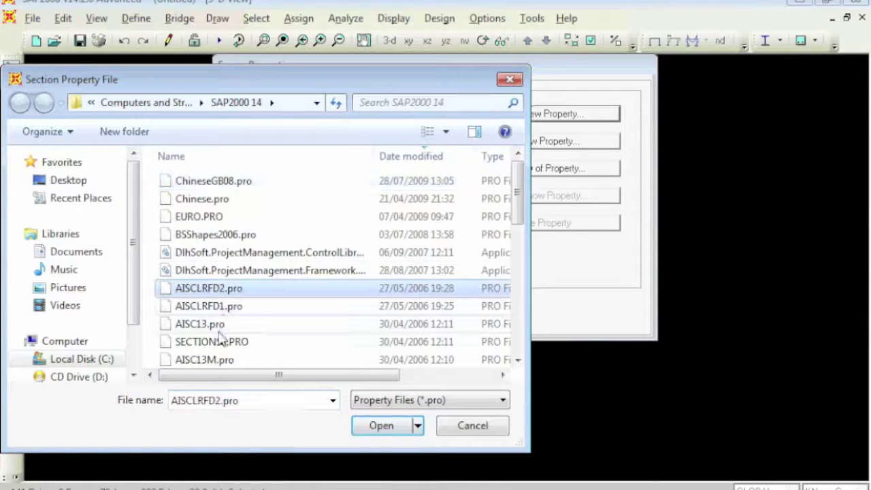
pyautogui.scroll(-2, 223, 340)
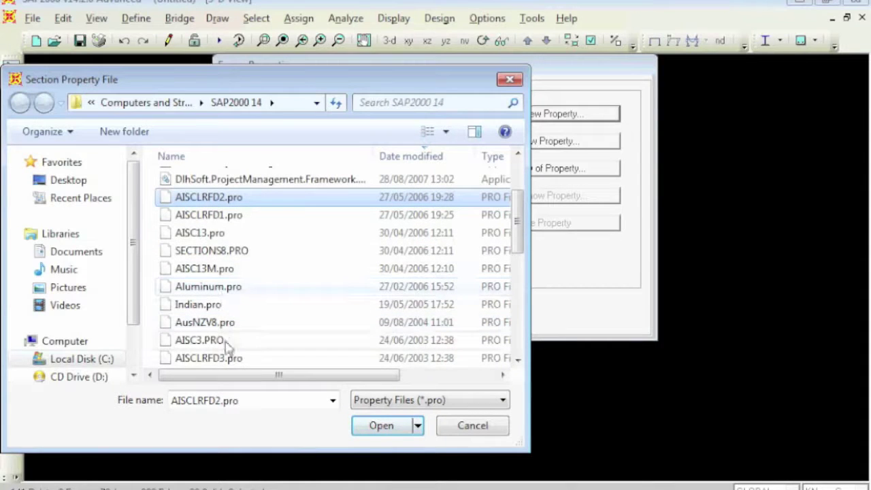
pyautogui.scroll(-1, 248, 315)
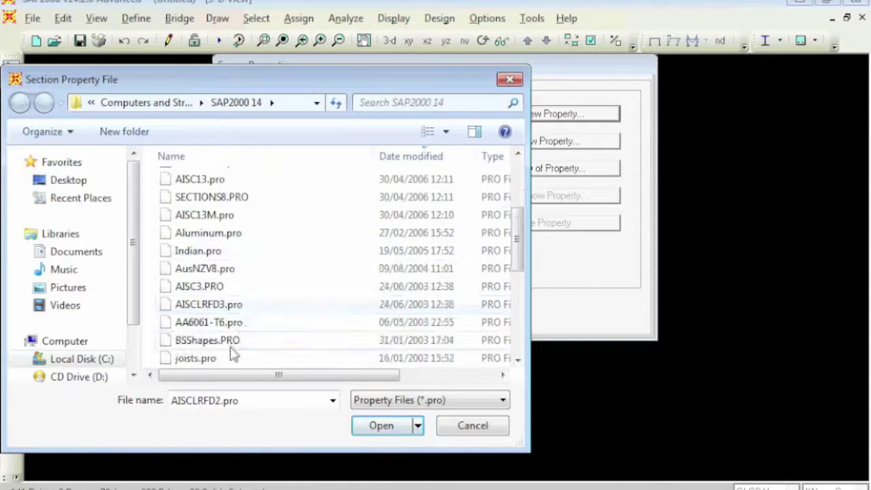
pyautogui.press('Down')
pyautogui.press('Down')
pyautogui.press('Down')
pyautogui.press('Down')
pyautogui.press('Down')
pyautogui.press('Down')
pyautogui.press('Down')
pyautogui.press('Down')
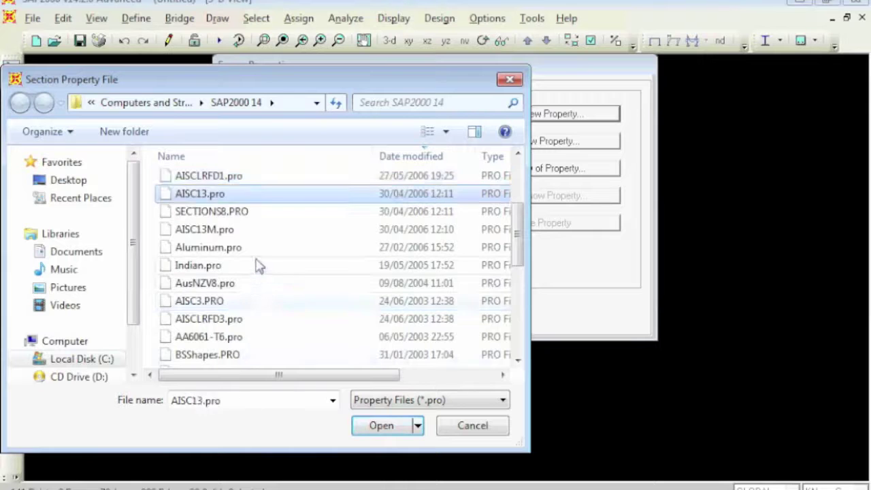
pyautogui.press('Down')
pyautogui.press('Down')
pyautogui.press('Down')
pyautogui.press('Down')
pyautogui.press('Down')
pyautogui.press('Down')
pyautogui.press('Down')
pyautogui.press('Down')
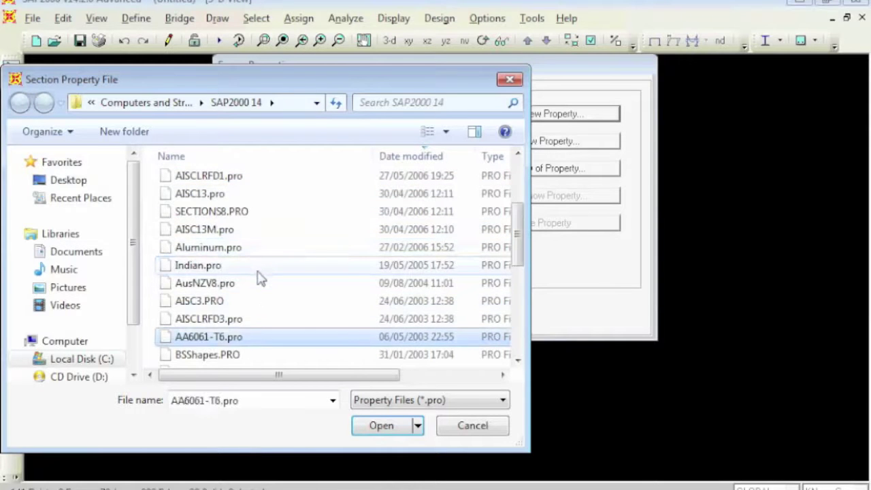
pyautogui.press('a')
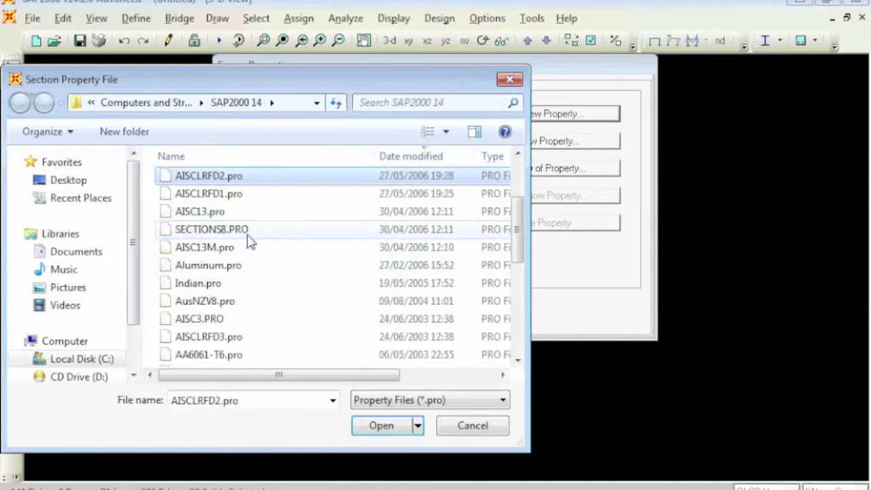
pyautogui.press('b')
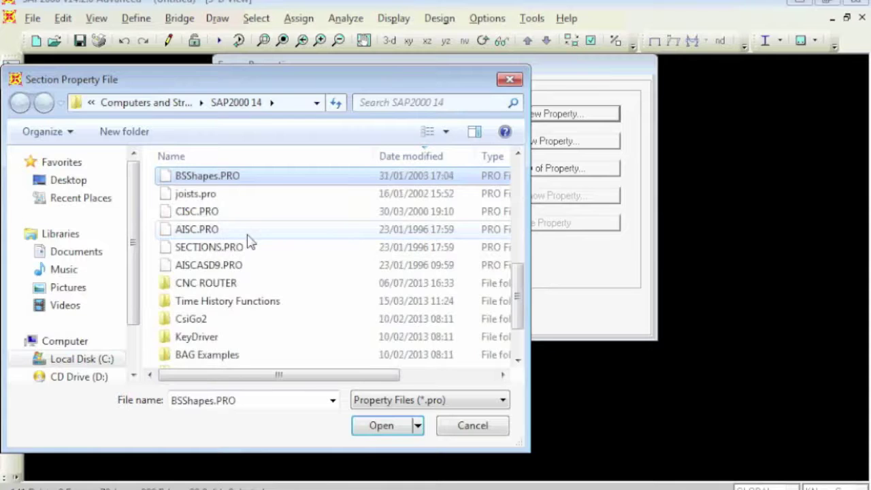
pyautogui.doubleClick(230, 175)
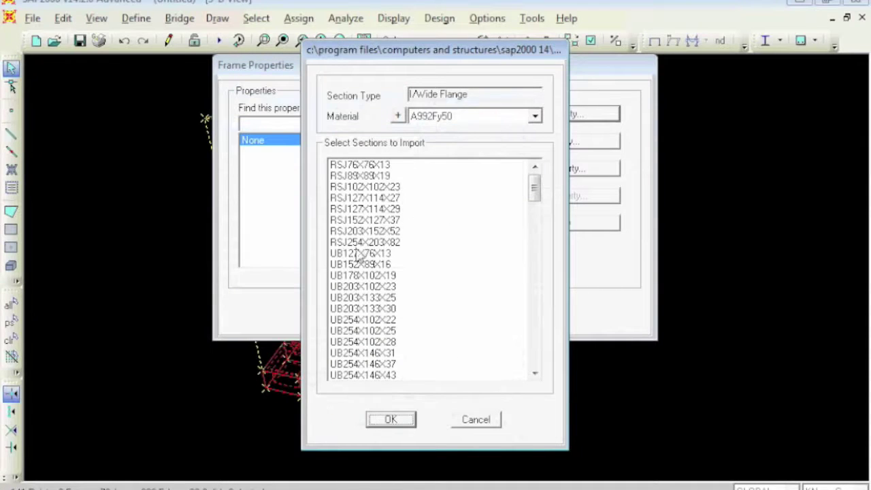
# Import the UB203X133X25 section with material A992Fy50 and assign it to the selected frames.
pyautogui.moveTo(535, 191); pyautogui.dragTo(535, 235)
pyautogui.click(356, 287)
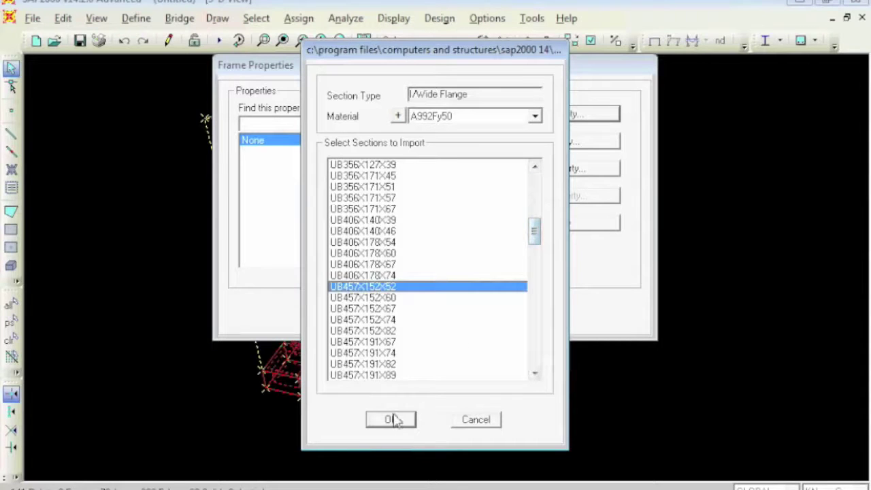
pyautogui.moveTo(535, 232); pyautogui.dragTo(535, 185)
pyautogui.click(398, 209)
pyautogui.click(357, 298)
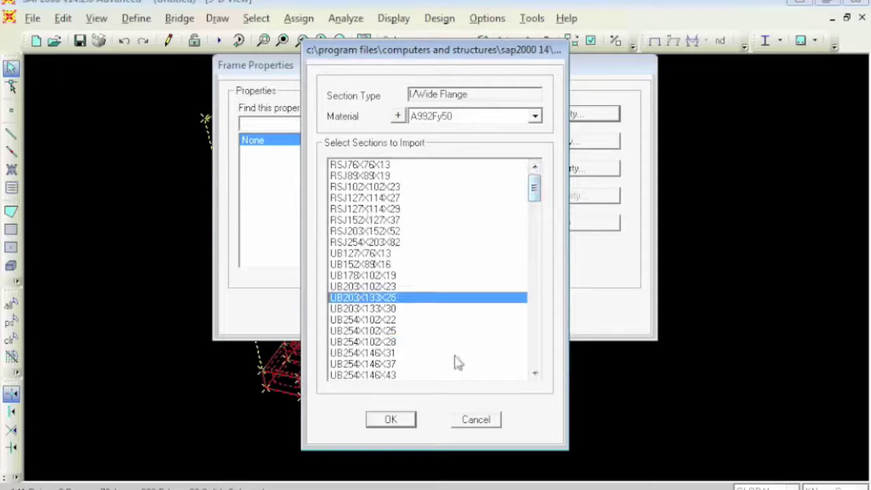
pyautogui.click(391, 419)
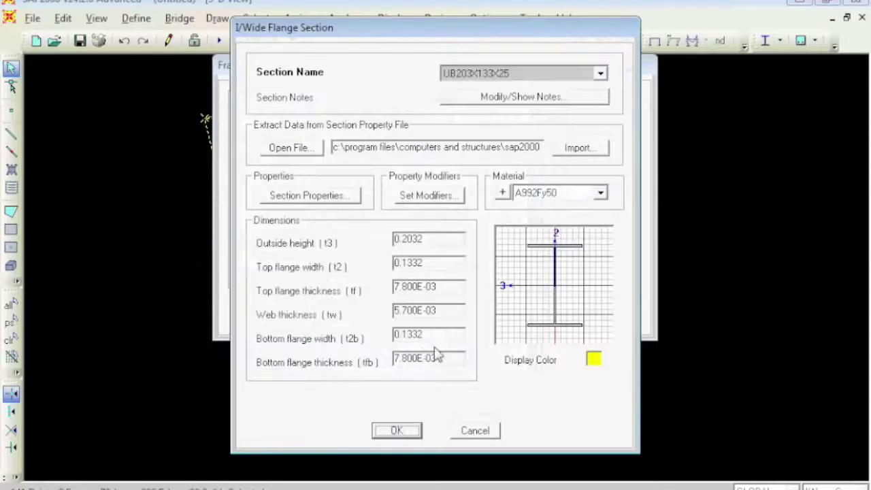
pyautogui.click(397, 431)
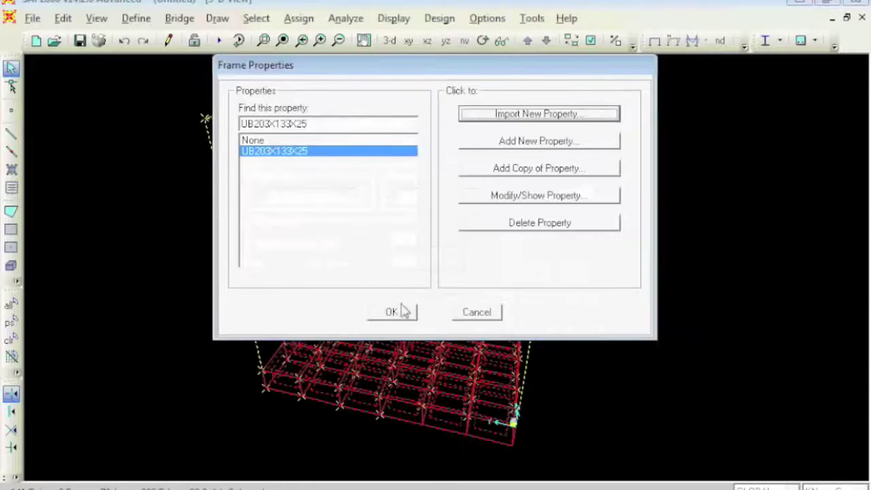
pyautogui.click(395, 312)
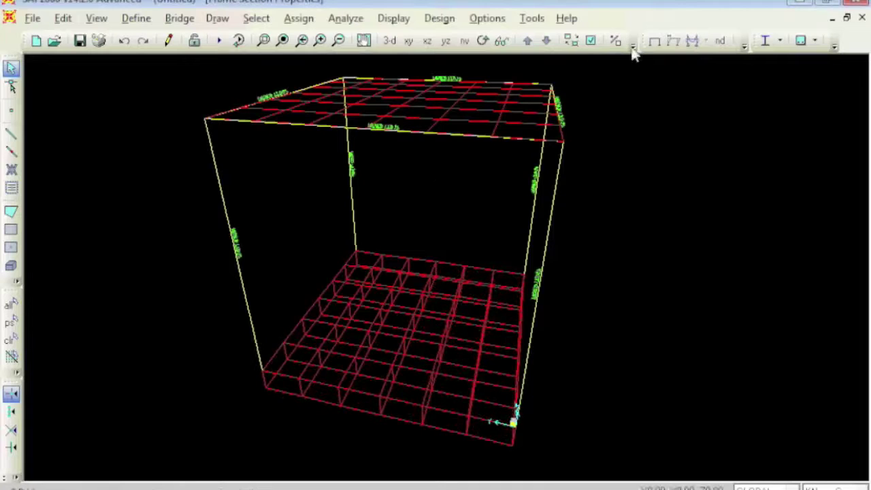
# Turn on Fill Objects and Extrude View in the display options and view the model from another angle.
pyautogui.click(591, 41)
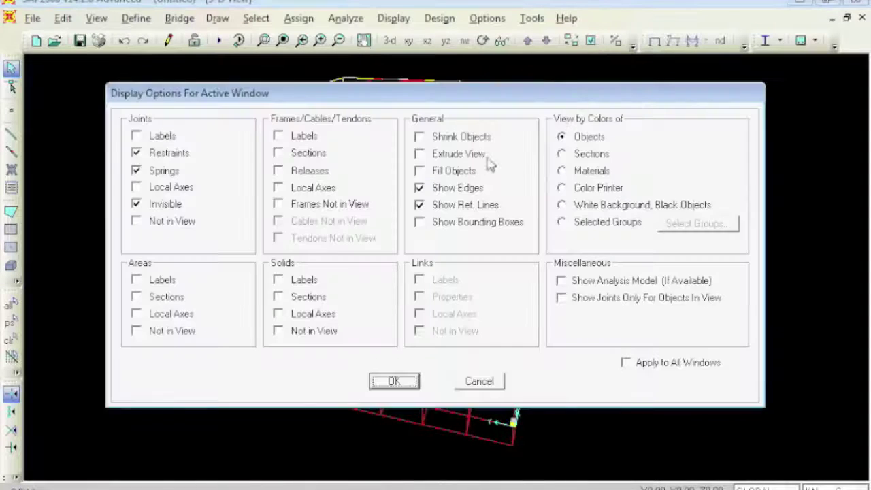
pyautogui.click(446, 171)
pyautogui.click(449, 154)
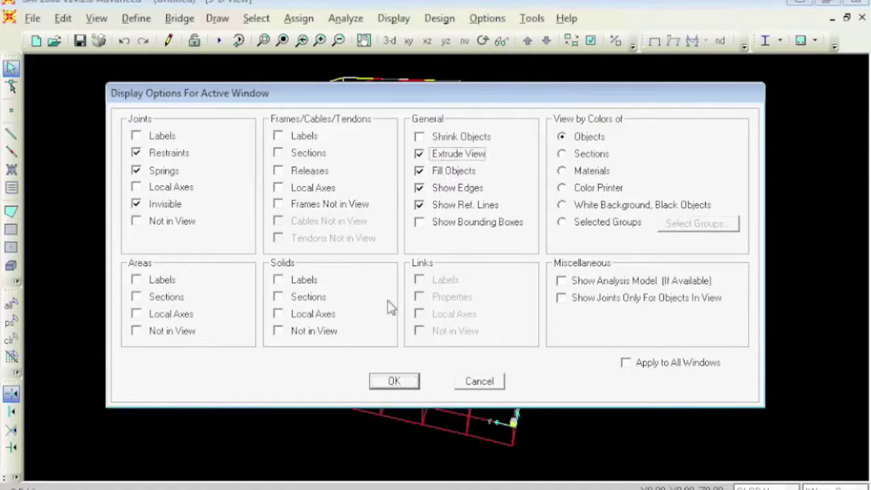
pyautogui.click(395, 381)
pyautogui.moveTo(686, 252); pyautogui.dragTo(636, 242, button='middle')
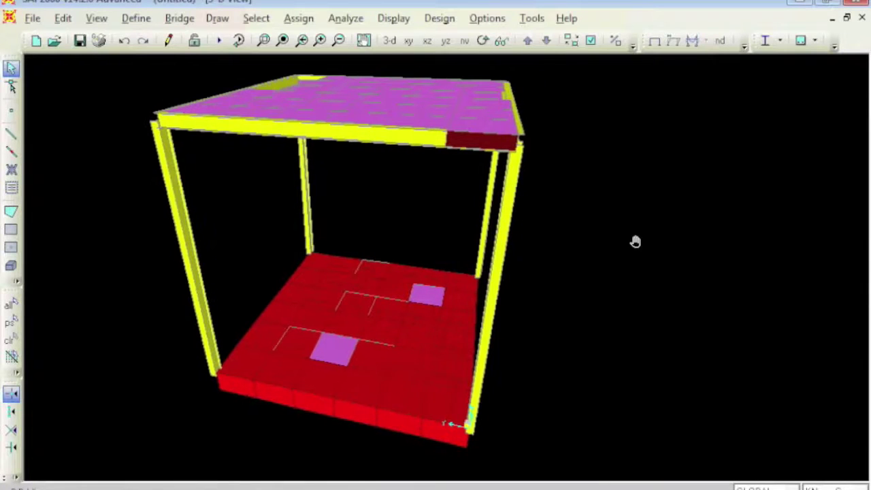
pyautogui.click(483, 41)
pyautogui.moveTo(525, 118); pyautogui.dragTo(685, 249)
pyautogui.moveTo(663, 245); pyautogui.dragTo(626, 207, button='middle')
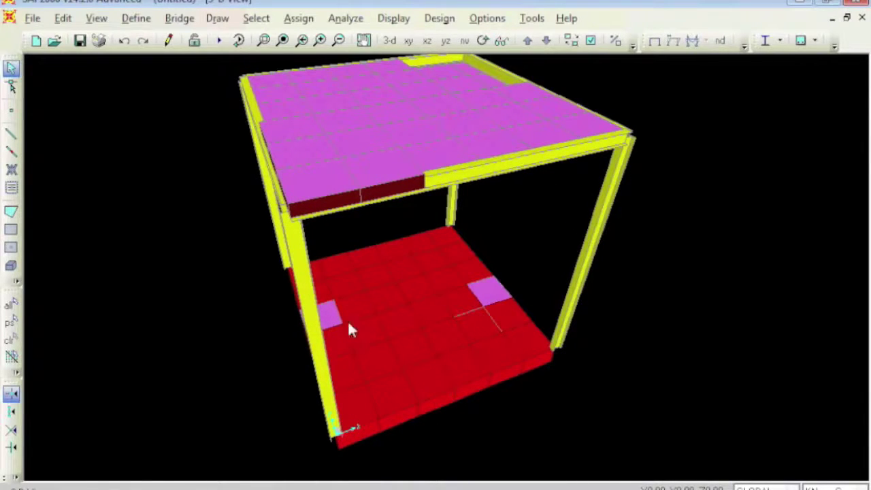
pyautogui.click(483, 40)
pyautogui.moveTo(347, 245); pyautogui.dragTo(605, 266)
pyautogui.moveTo(713, 257); pyautogui.dragTo(179, 479)
pyautogui.moveTo(390, 414); pyautogui.dragTo(327, 366, button='middle')
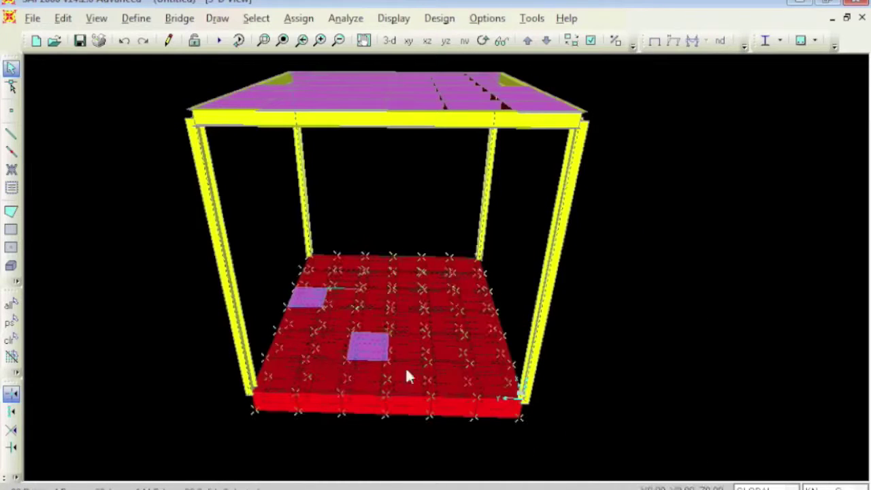
pyautogui.click(460, 238)
# Switch to the X-Y plane view at Z=0 and select all base joints, areas and solids.
pyautogui.click(409, 41)
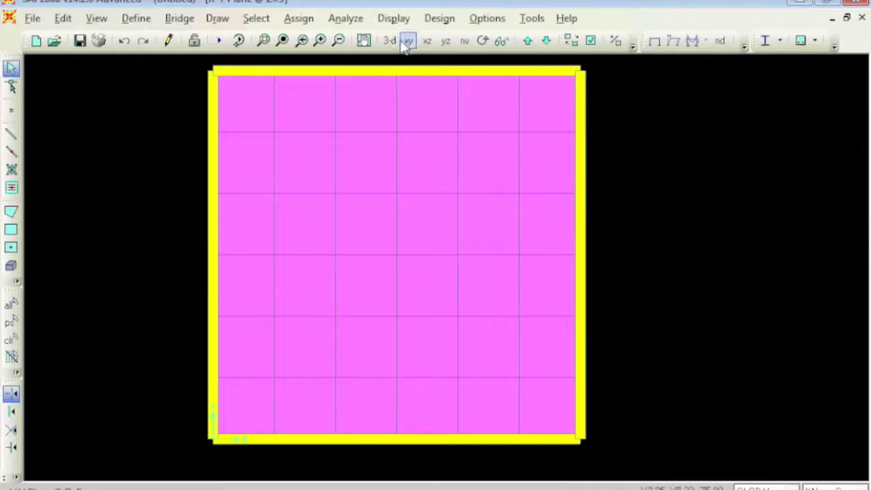
pyautogui.click(546, 41)
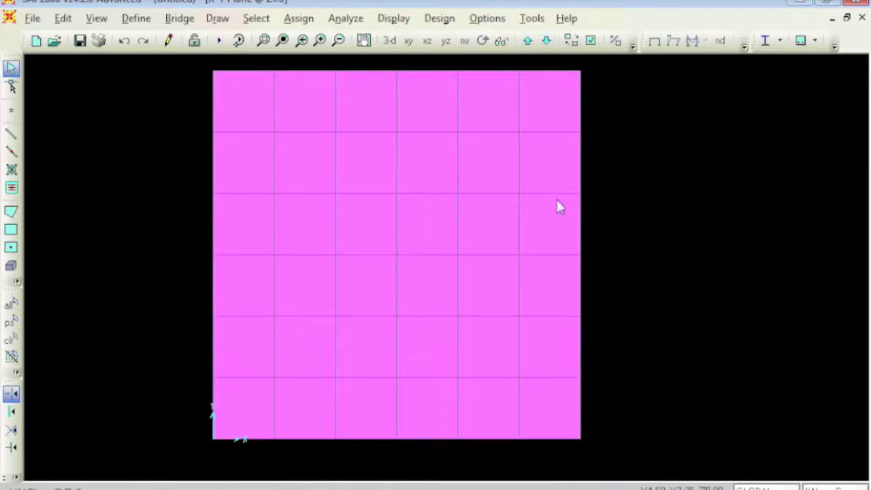
pyautogui.click(546, 43)
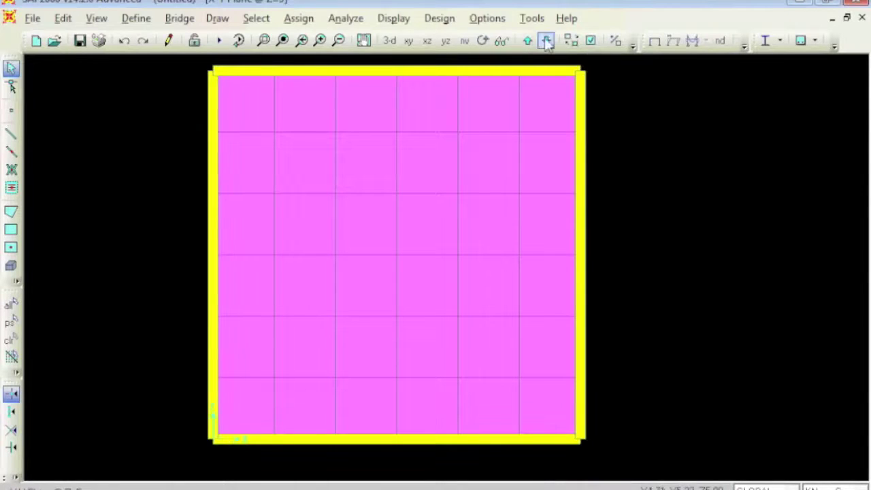
pyautogui.click(546, 41)
pyautogui.moveTo(620, 68); pyautogui.dragTo(196, 475)
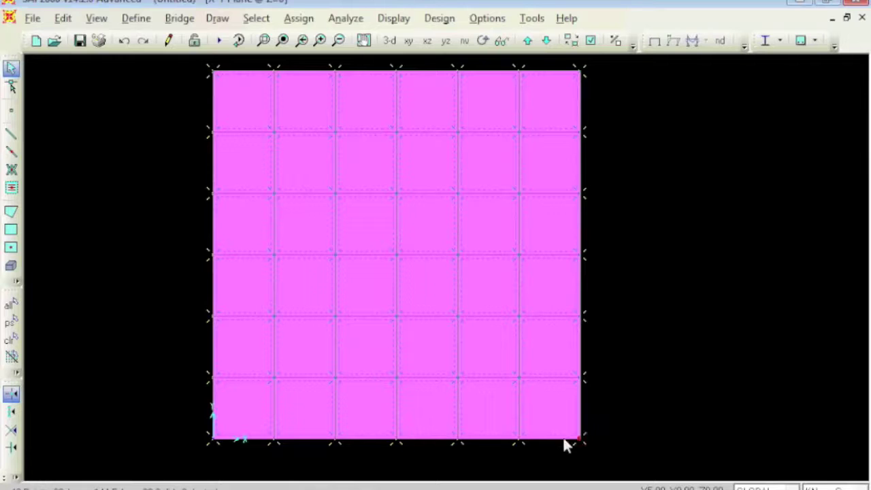
# Assign joint restraints to the selected base joints and return to the 3-D view.
pyautogui.click(299, 18)
pyautogui.moveTo(304, 42)
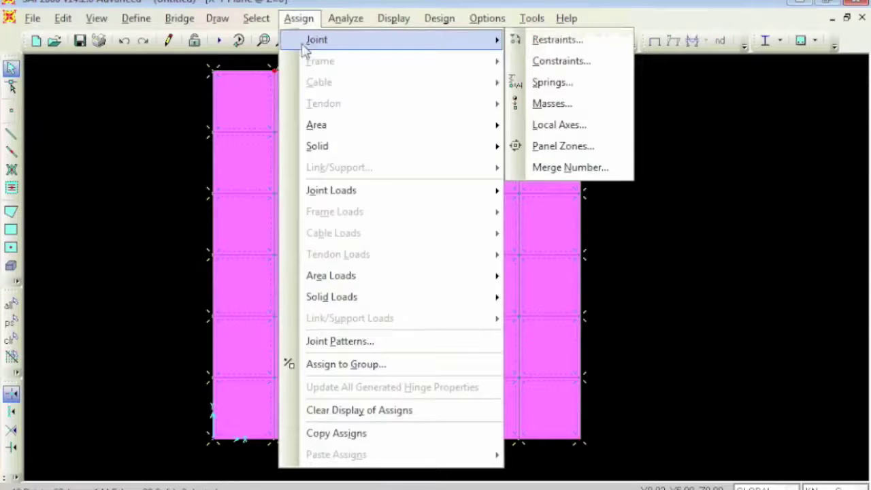
pyautogui.click(587, 39)
pyautogui.click(400, 292)
pyautogui.click(407, 329)
pyautogui.click(390, 40)
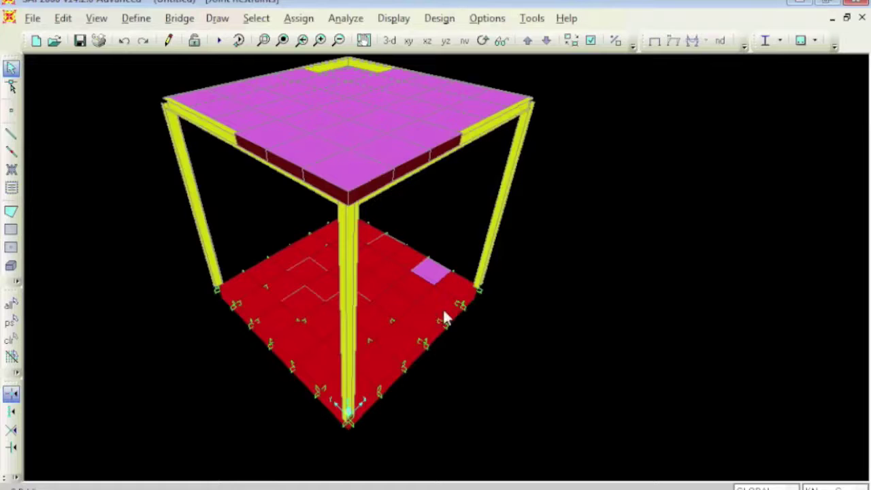
pyautogui.moveTo(358, 258); pyautogui.dragTo(444, 312, button='middle')
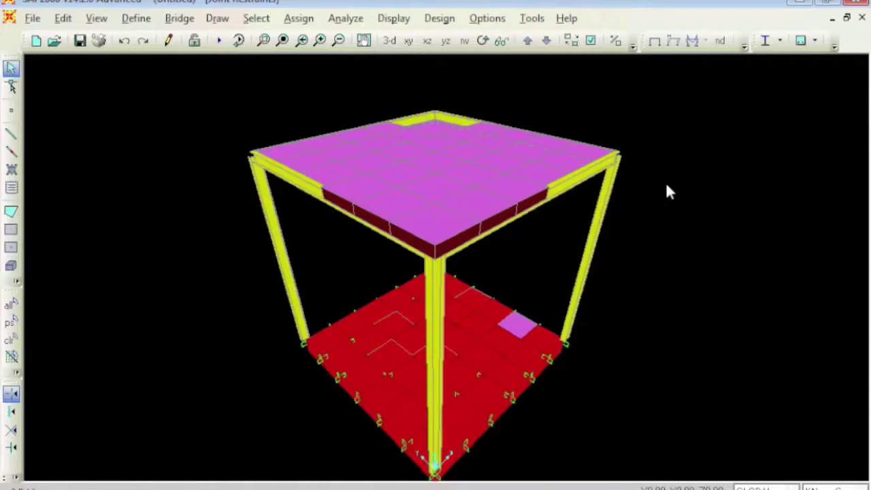
# Run the analysis, saving the model file as test.
pyautogui.click(238, 46)
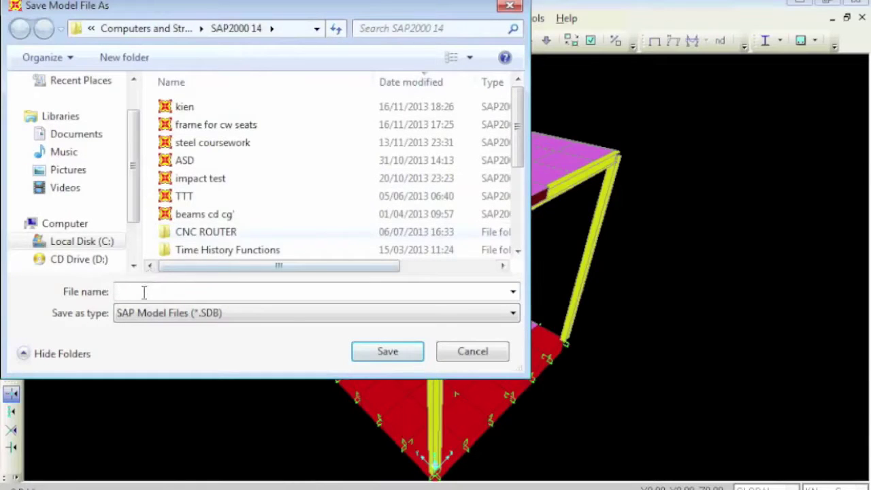
pyautogui.write('test')
pyautogui.press('Return')
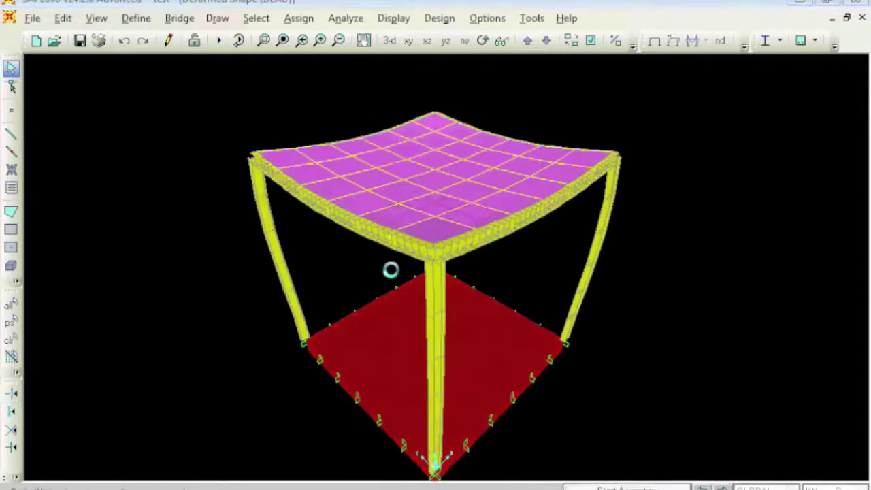
# Examine the deformed shape of the slab and frame under the DEAD load case.
pyautogui.moveTo(419, 330); pyautogui.dragTo(397, 292, button='middle')
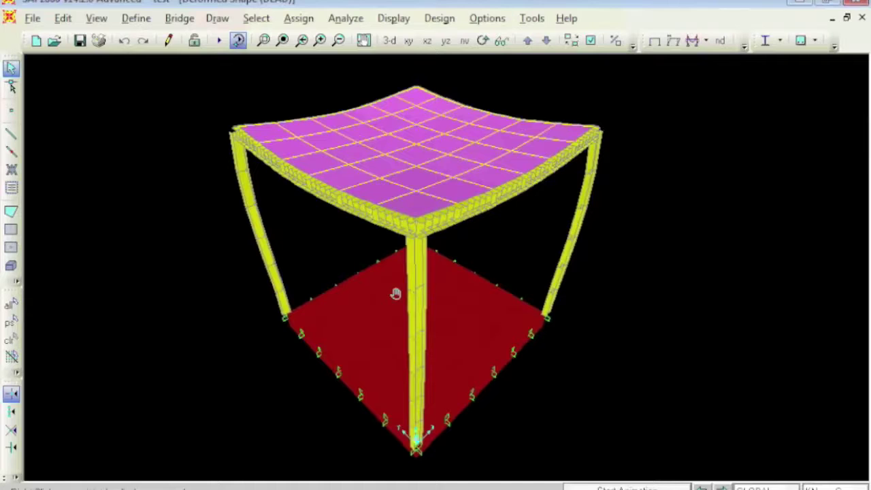
pyautogui.click(679, 43)
pyautogui.click(495, 317)
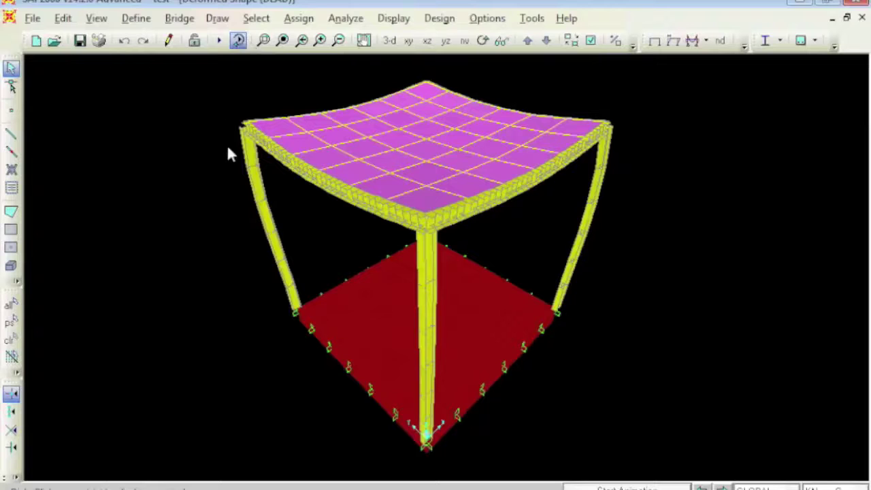
pyautogui.moveTo(228, 156)
pyautogui.mouseDown(button='middle')
pyautogui.moveTo(202, 167)
pyautogui.moveTo(229, 162)
pyautogui.mouseUp(button='middle')
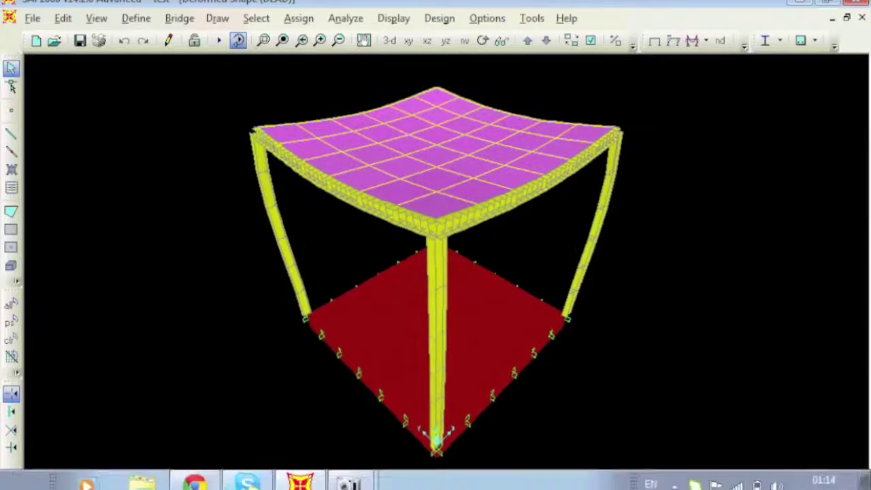
pyautogui.click(347, 482)
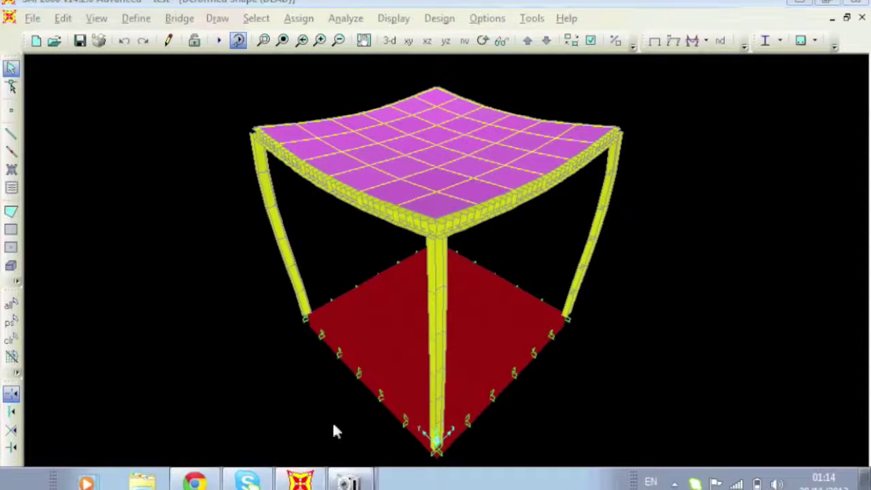